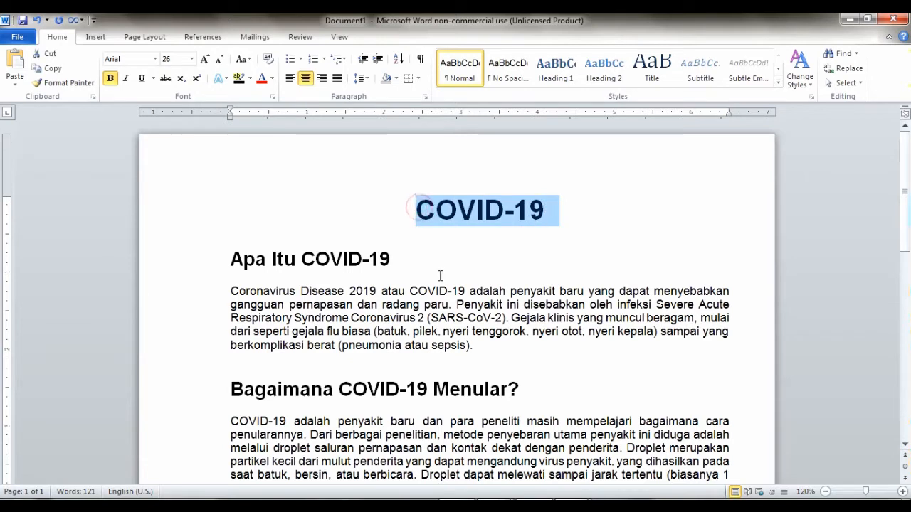
Click into the article body and title, switch input language to Russian, then show the Page Layout tab
{"action": "scroll", "coordinate": [439, 276], "scroll_direction": "down", "scroll_amount": 1}
{"action": "left_click", "coordinate": [438, 267]}
{"action": "key", "text": "alt+shift"}
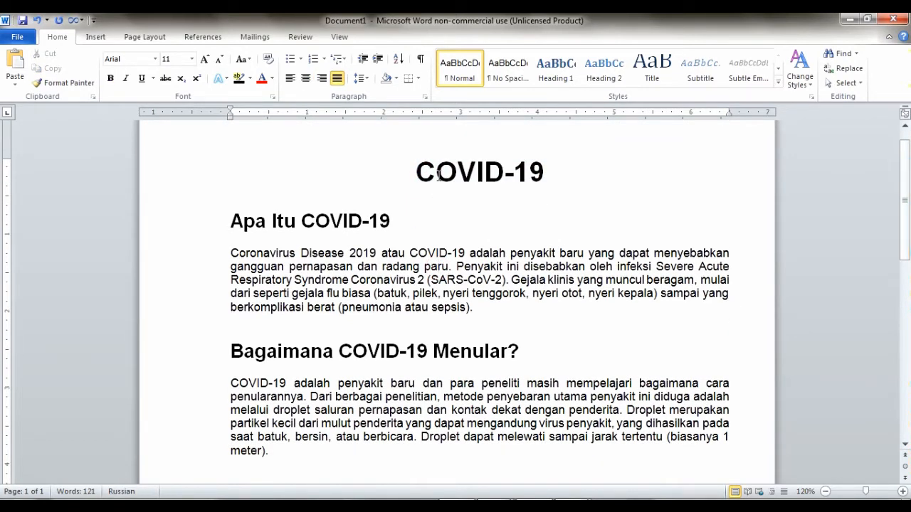
{"action": "left_click", "coordinate": [450, 172]}
{"action": "double_click", "coordinate": [449, 173]}
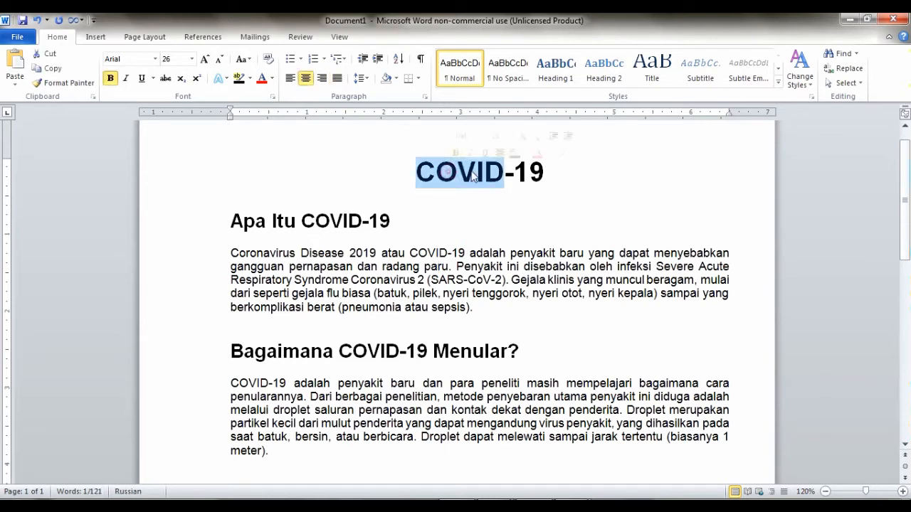
{"action": "left_click", "coordinate": [493, 185]}
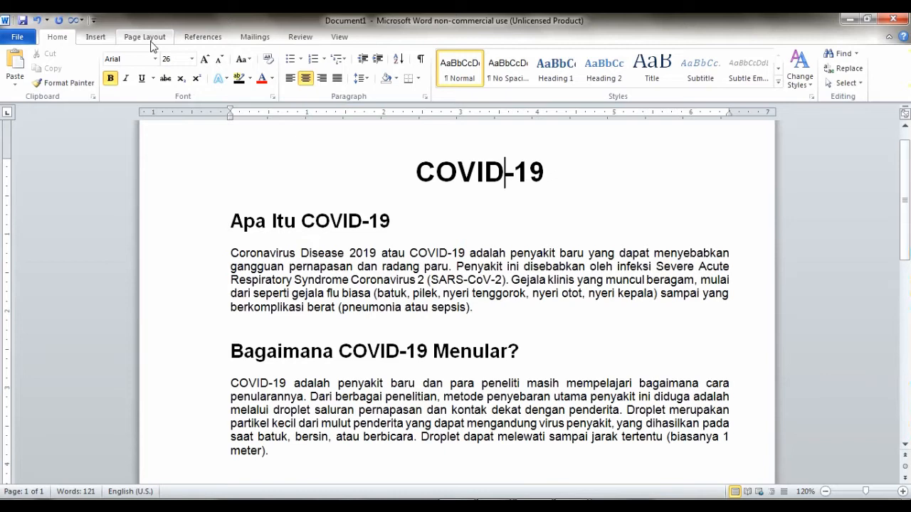
{"action": "left_click", "coordinate": [146, 39]}
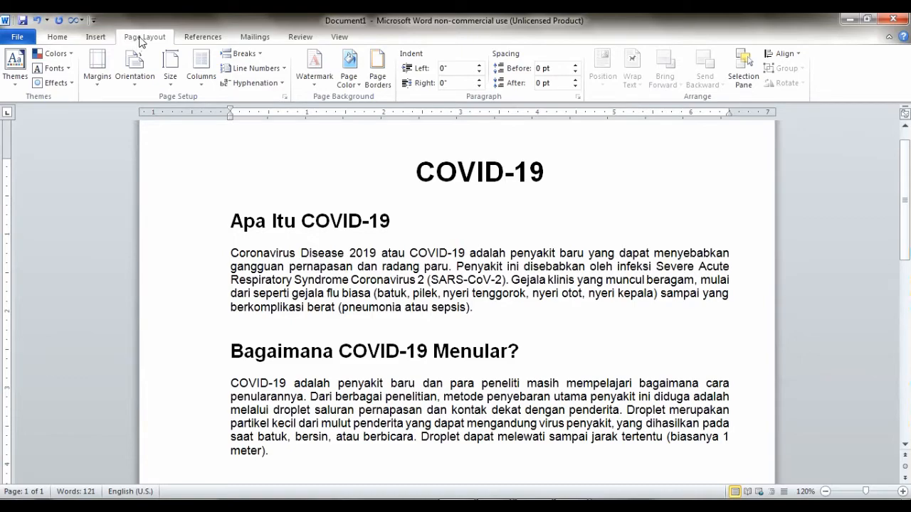
{"action": "key", "text": "super+plus"}
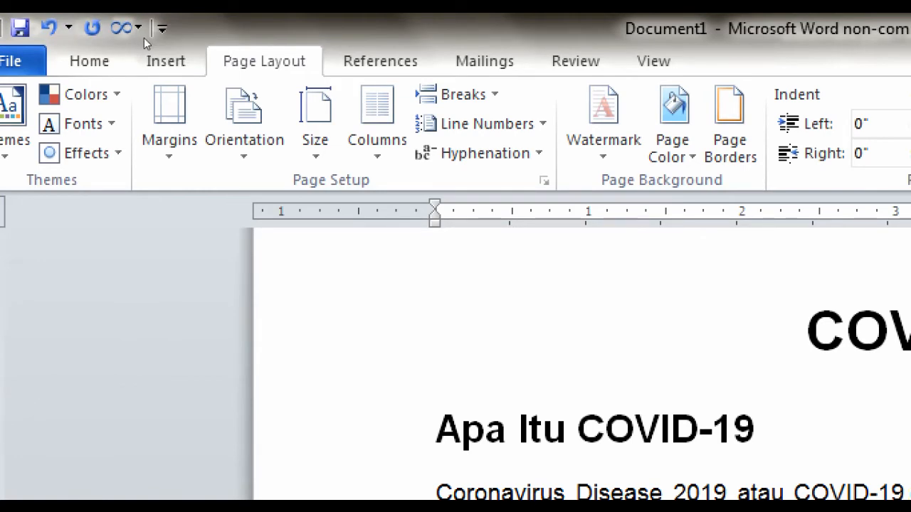
{"action": "key", "text": "super+minus"}
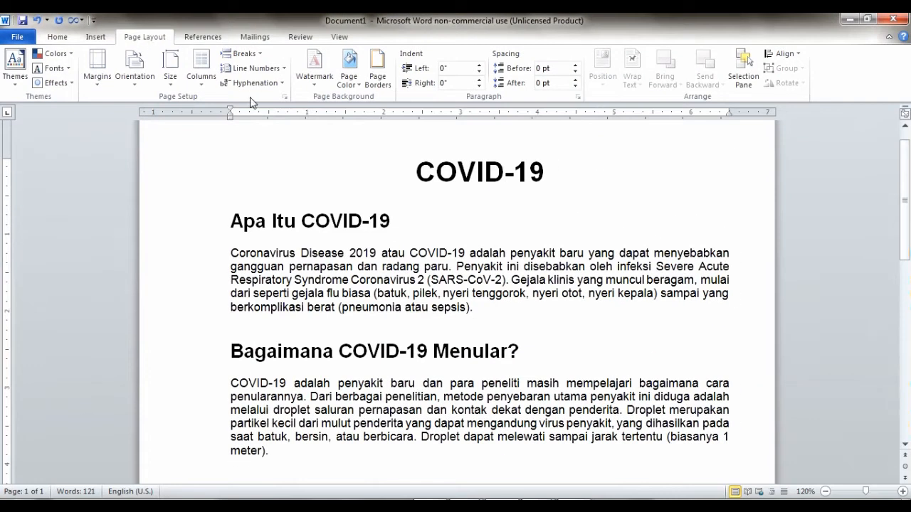
{"action": "left_click", "coordinate": [418, 171]}
{"action": "left_click_drag", "start_coordinate": [419, 171], "coordinate": [574, 171]}
{"action": "left_click", "coordinate": [525, 221]}
{"action": "left_click_drag", "start_coordinate": [417, 172], "coordinate": [557, 455]}
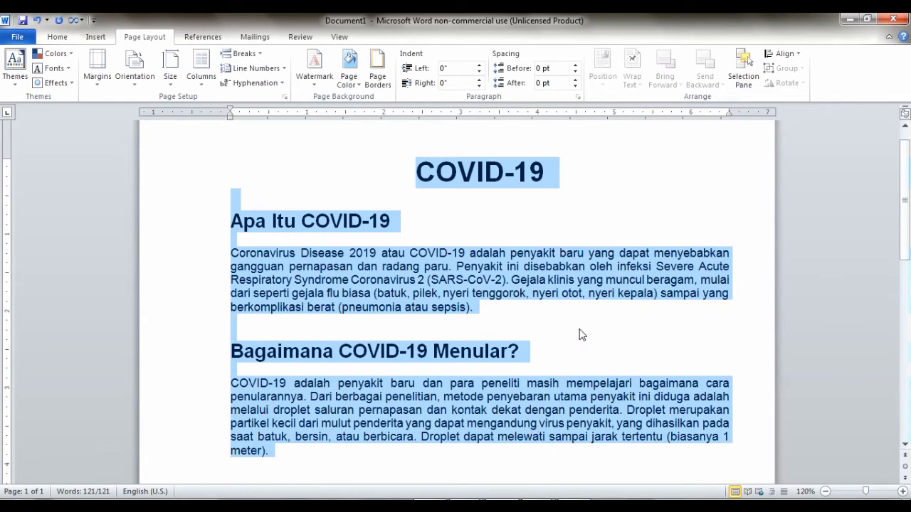
{"action": "left_click", "coordinate": [577, 175]}
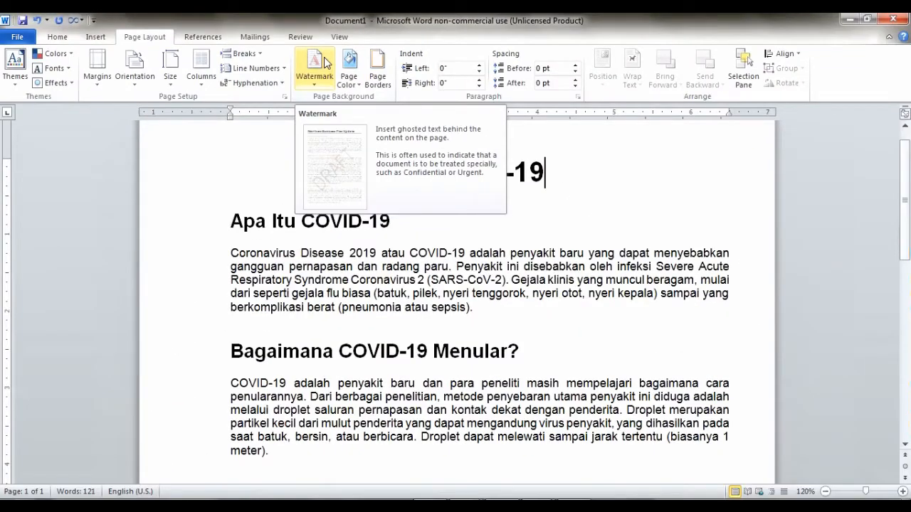
Open Custom Watermark from the Watermark dropdown
{"action": "left_click", "coordinate": [315, 68]}
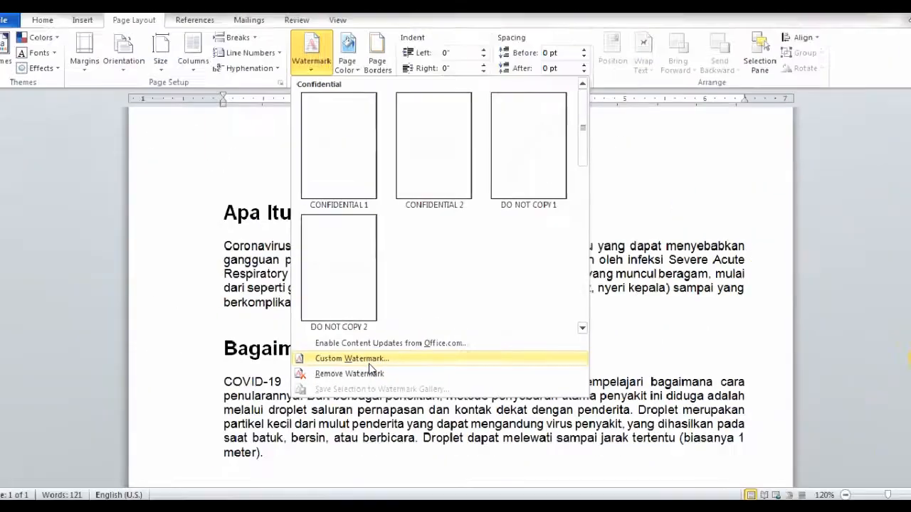
{"action": "left_click", "coordinate": [369, 364]}
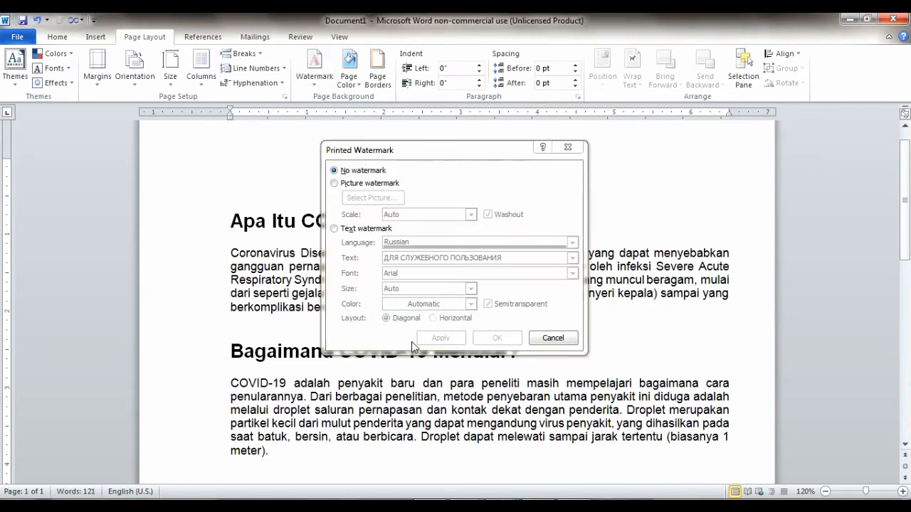
Choose a text watermark with language English (U.S.)
{"action": "left_click_drag", "start_coordinate": [396, 151], "coordinate": [394, 162]}
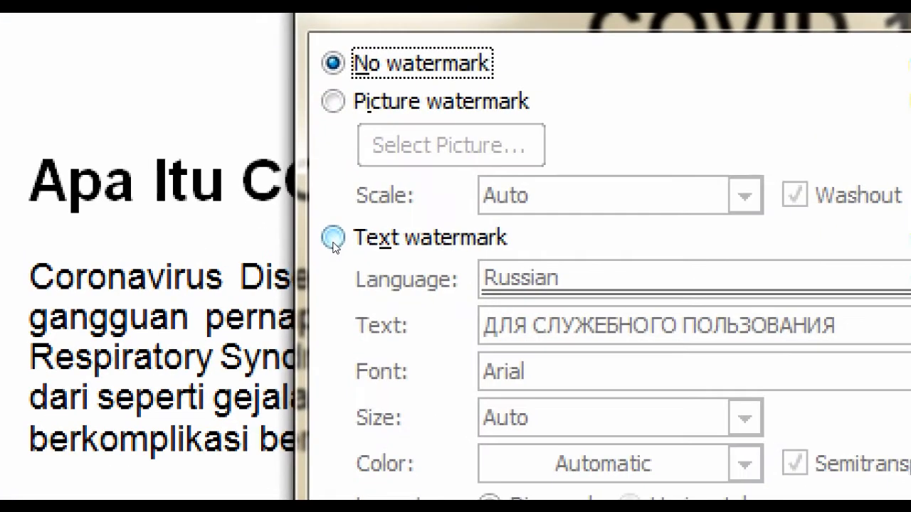
{"action": "left_click", "coordinate": [332, 239]}
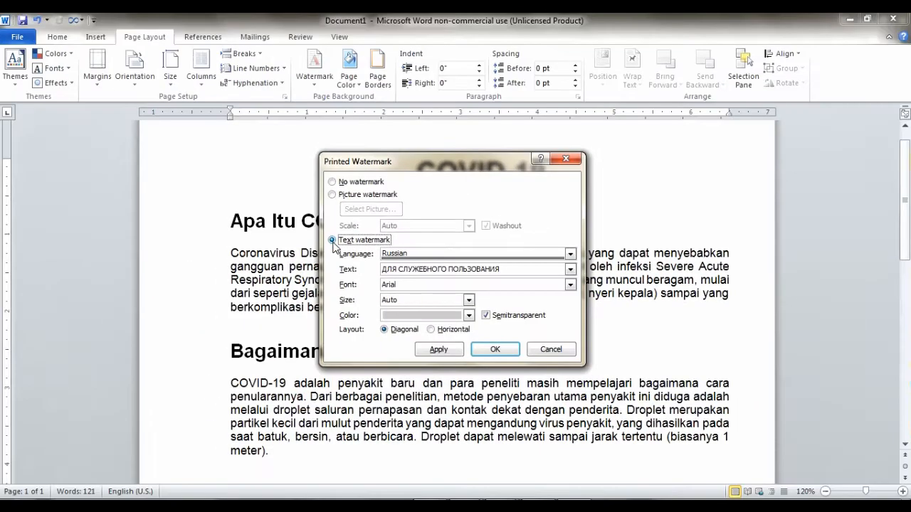
{"action": "left_click", "coordinate": [459, 254]}
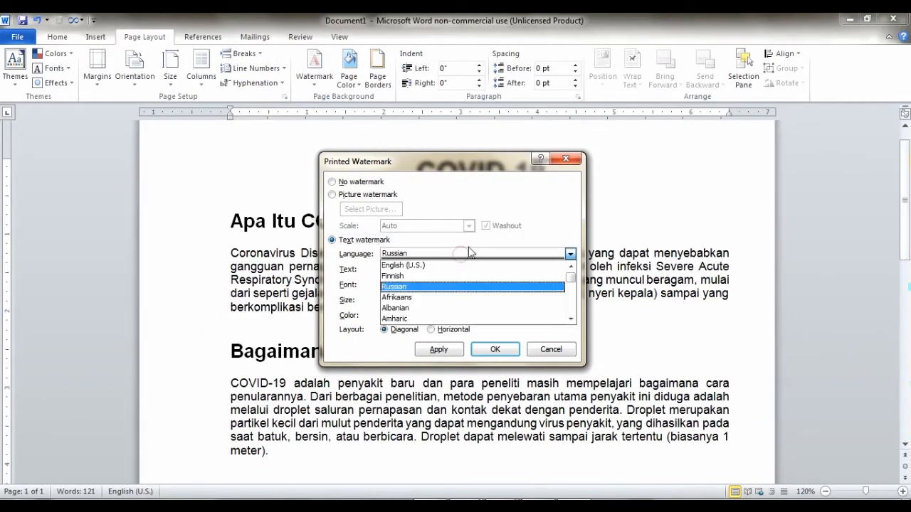
{"action": "left_click", "coordinate": [513, 225]}
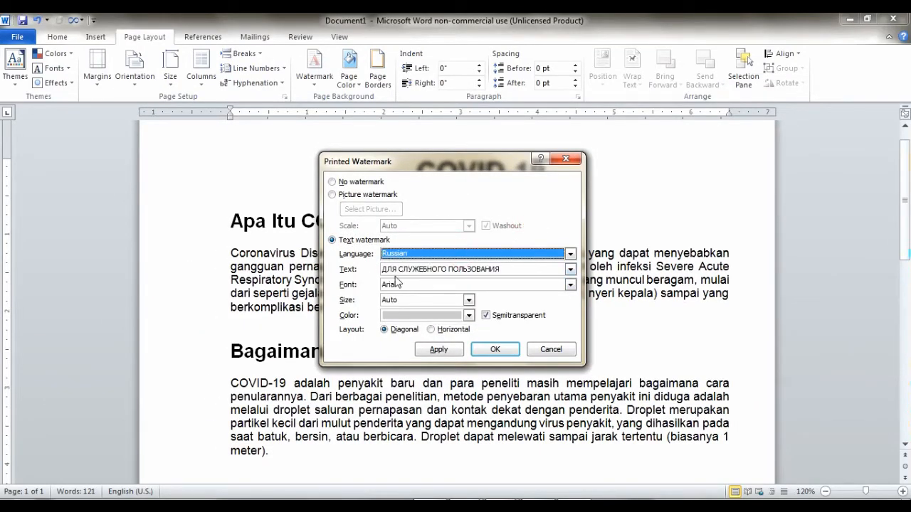
{"action": "left_click", "coordinate": [496, 274]}
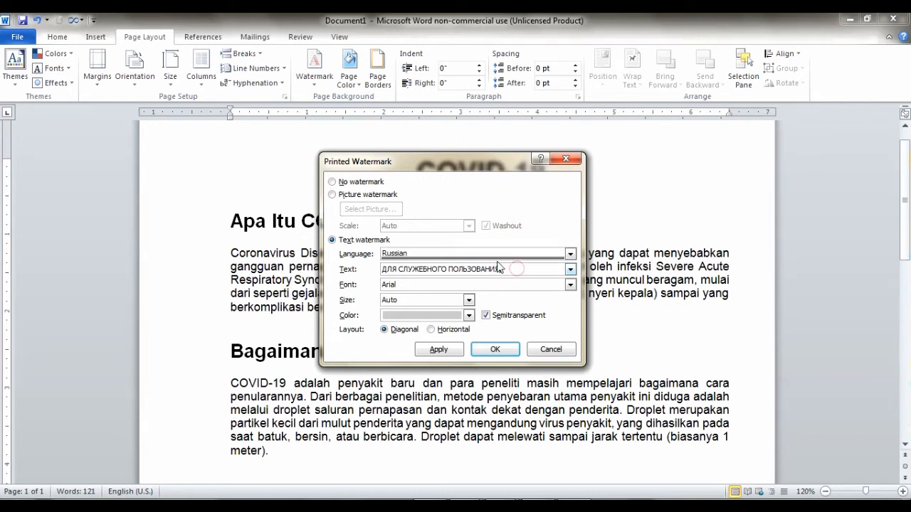
{"action": "left_click", "coordinate": [514, 254]}
{"action": "left_click", "coordinate": [514, 255]}
{"action": "left_click", "coordinate": [514, 254]}
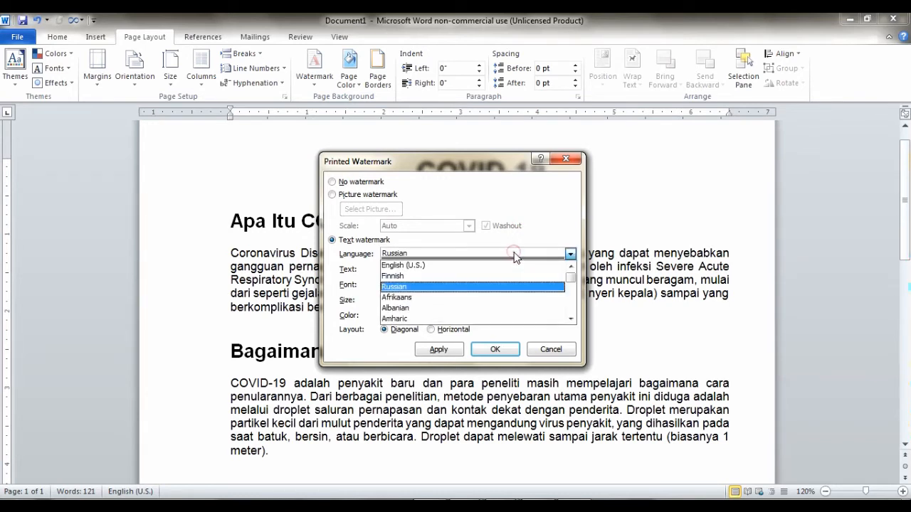
{"action": "left_click", "coordinate": [502, 267]}
Replace the ASAP text with the author's name in Artistik font and confirm
{"action": "left_click", "coordinate": [507, 269]}
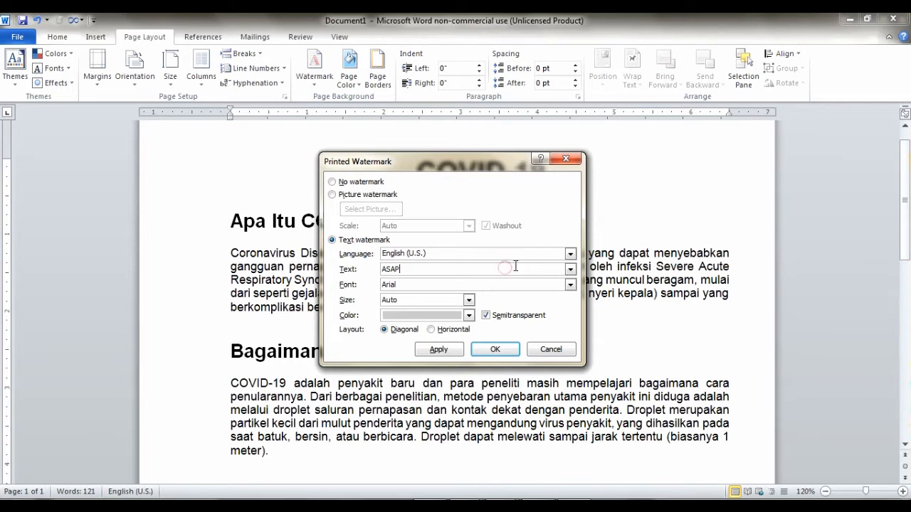
{"action": "left_click_drag", "start_coordinate": [401, 273], "coordinate": [370, 267]}
{"action": "left_click", "coordinate": [424, 266]}
{"action": "type", "text": "Mr. Samuel"}
{"action": "left_click", "coordinate": [570, 284]}
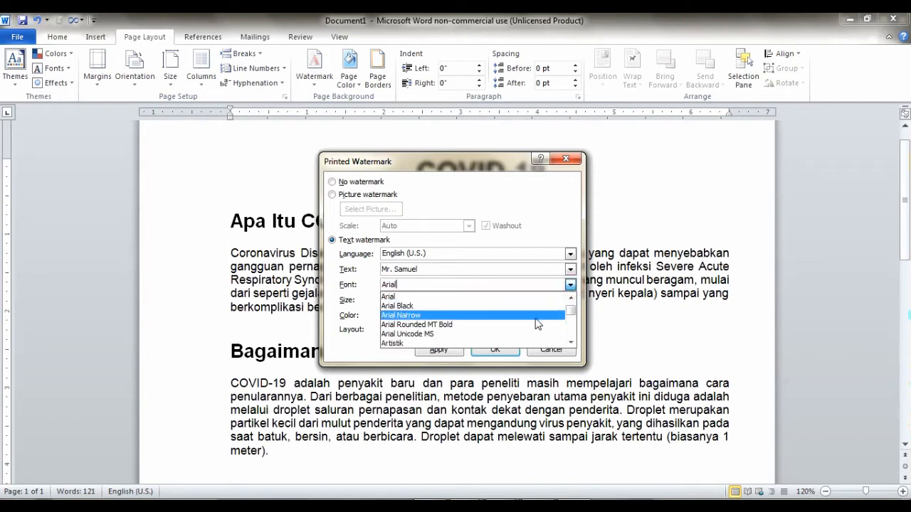
{"action": "scroll", "coordinate": [537, 324], "scroll_direction": "down", "scroll_amount": 2}
{"action": "scroll", "coordinate": [479, 309], "scroll_direction": "up", "scroll_amount": 1}
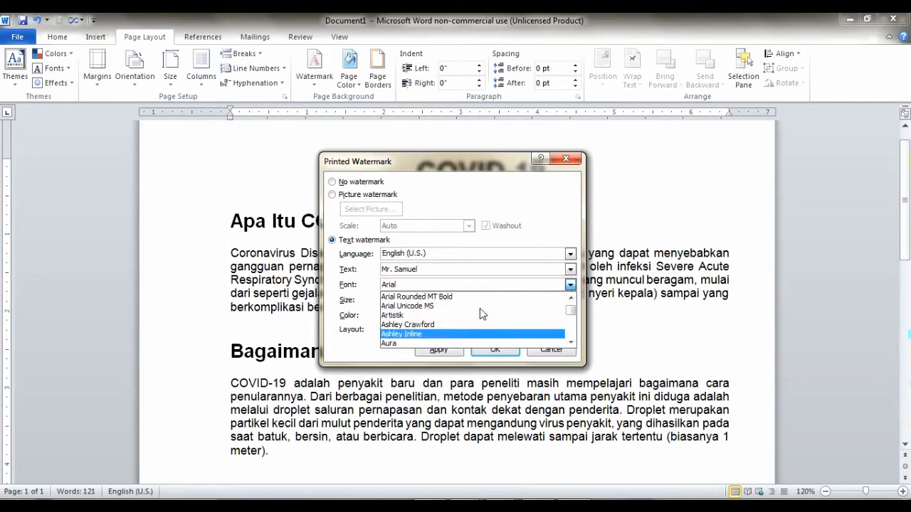
{"action": "left_click", "coordinate": [431, 315]}
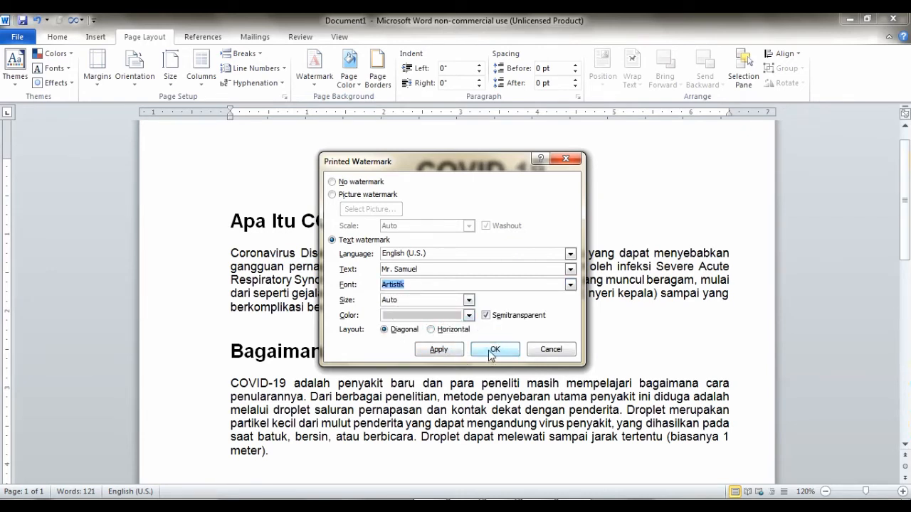
{"action": "left_click", "coordinate": [494, 350]}
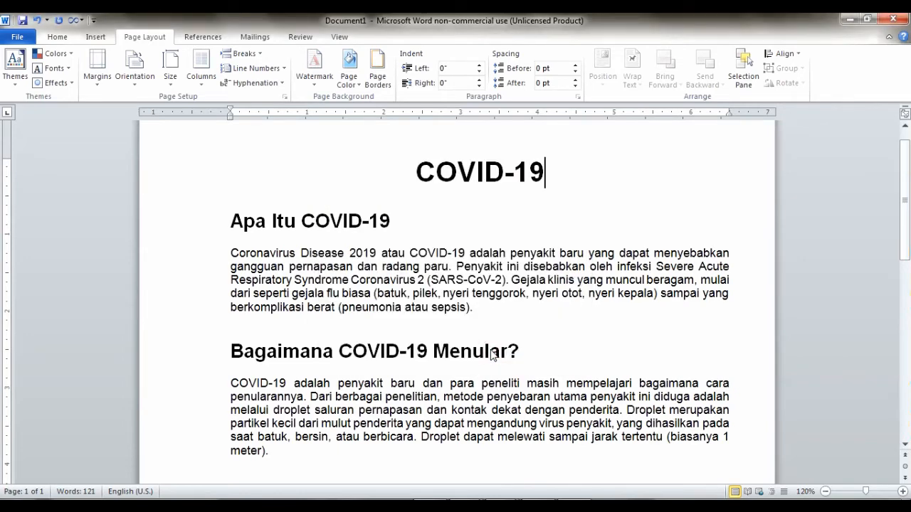
Scroll through the article, then zoom out to 50% to show the whole page
{"action": "scroll", "coordinate": [523, 309], "scroll_direction": "down", "scroll_amount": 2}
{"action": "scroll", "coordinate": [524, 309], "scroll_direction": "down", "scroll_amount": 6}
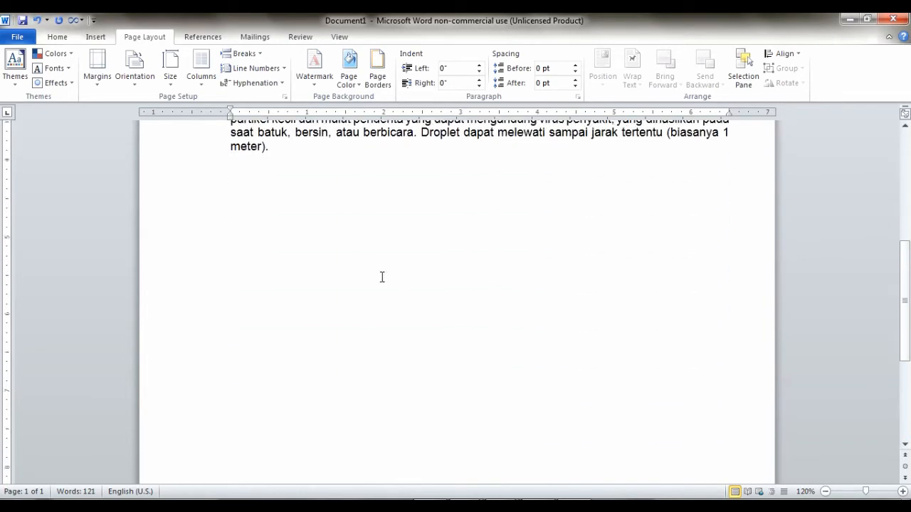
{"action": "scroll", "coordinate": [549, 276], "scroll_direction": "up", "scroll_amount": 5}
{"action": "scroll", "coordinate": [549, 277], "scroll_direction": "down", "scroll_amount": 3}
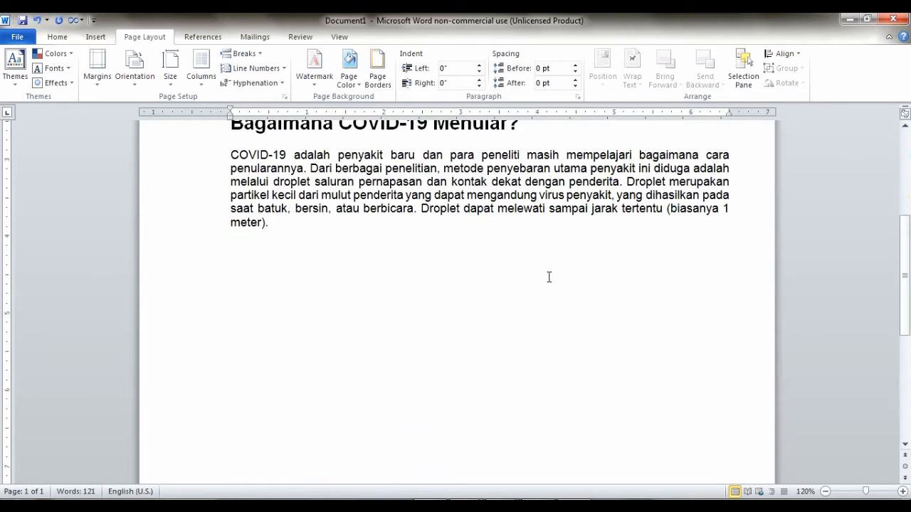
{"action": "scroll", "coordinate": [506, 274], "scroll_direction": "down", "scroll_amount": 1}
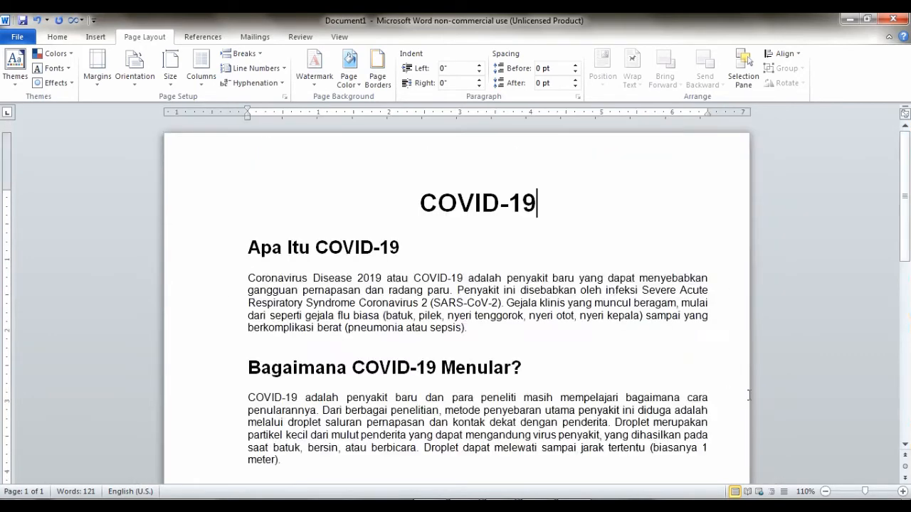
{"action": "left_click", "coordinate": [826, 492]}
{"action": "left_click", "coordinate": [826, 492]}
{"action": "left_click", "coordinate": [826, 492]}
{"action": "left_click", "coordinate": [826, 492]}
{"action": "left_click", "coordinate": [825, 492]}
{"action": "left_click", "coordinate": [826, 492]}
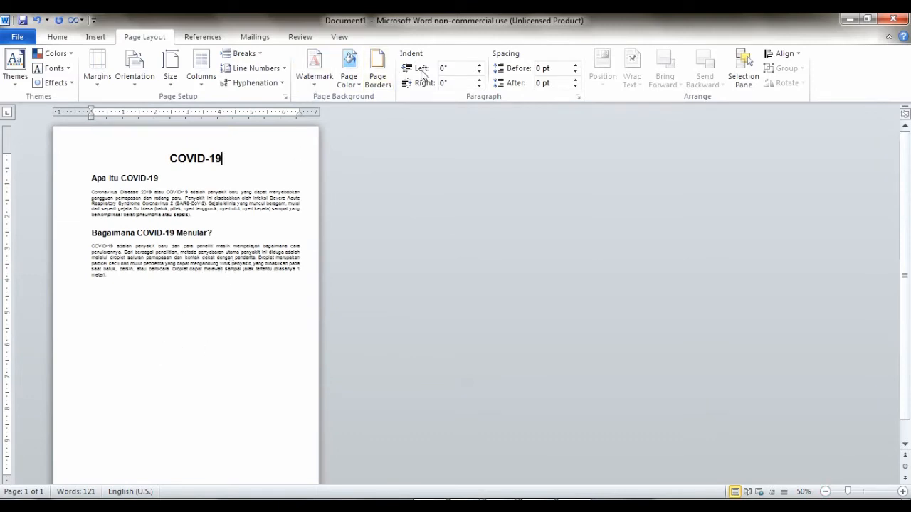
Switch the name watermark's layout to Horizontal in Custom Watermark and confirm
{"action": "left_click", "coordinate": [321, 76]}
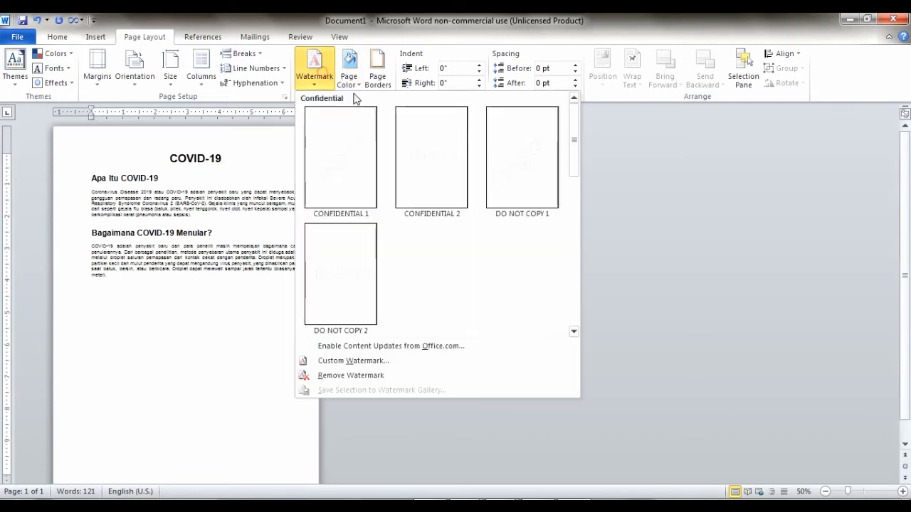
{"action": "left_click", "coordinate": [359, 362]}
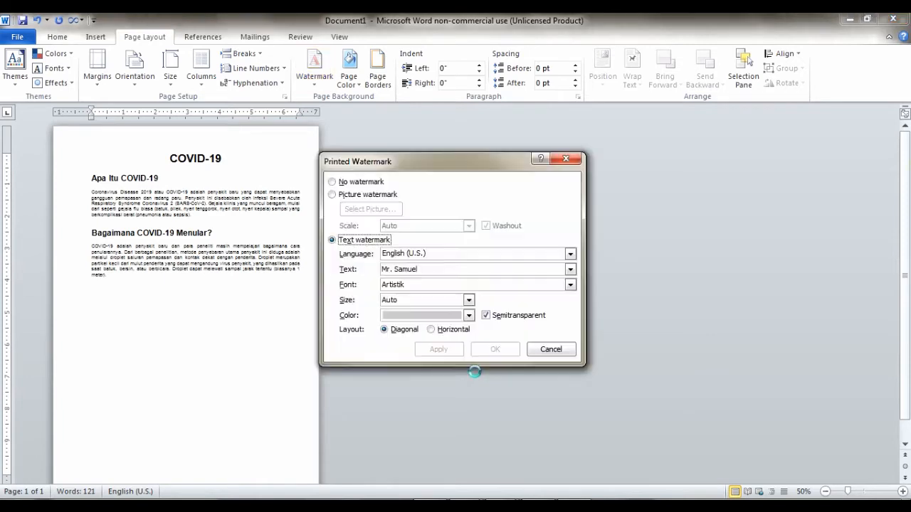
{"action": "left_click", "coordinate": [430, 268]}
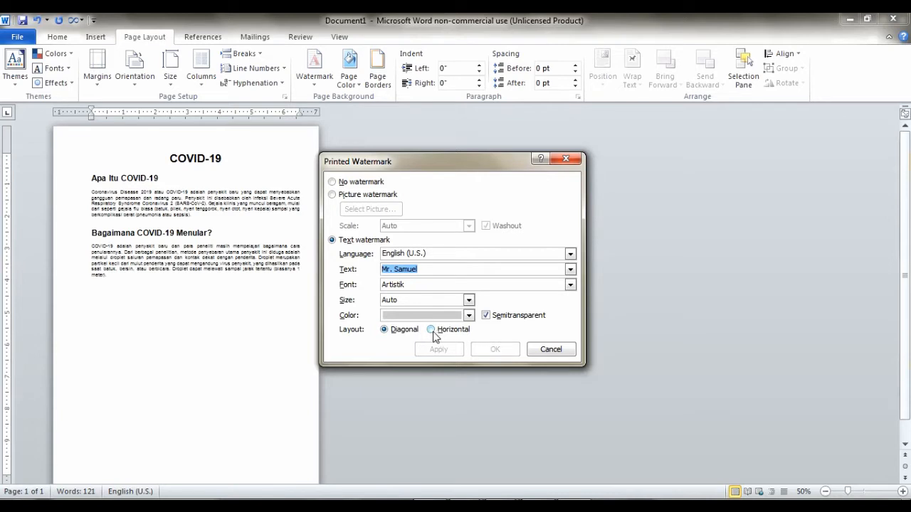
{"action": "left_click", "coordinate": [432, 330]}
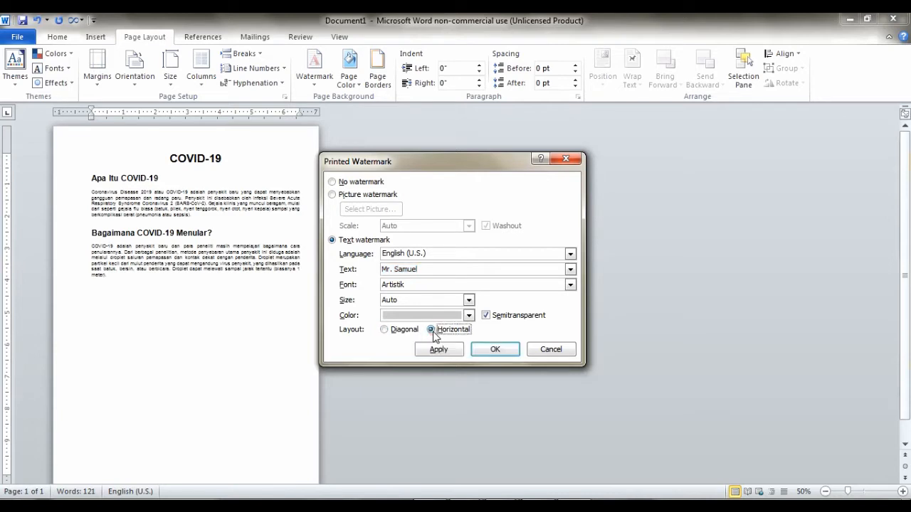
{"action": "left_click", "coordinate": [479, 349]}
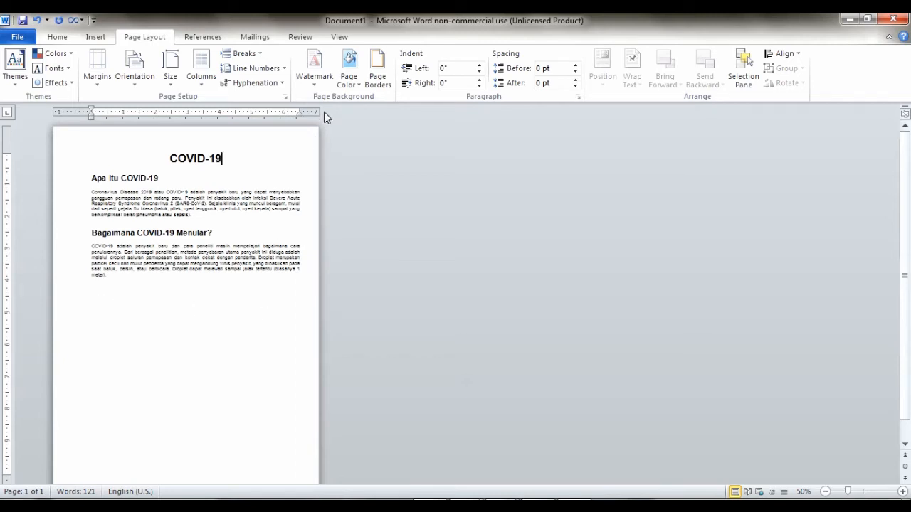
{"action": "left_click", "coordinate": [313, 69]}
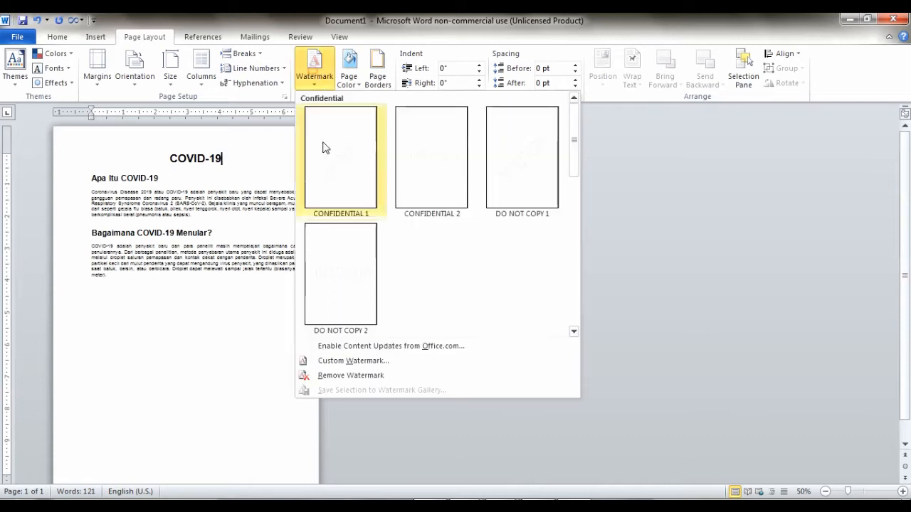
Set the text watermark layout back to Diagonal and confirm
{"action": "left_click", "coordinate": [350, 361]}
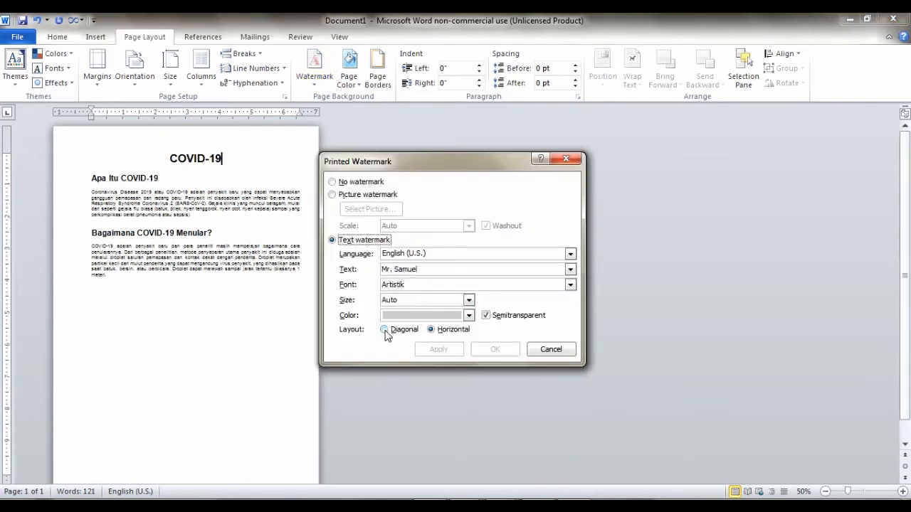
{"action": "left_click", "coordinate": [385, 330]}
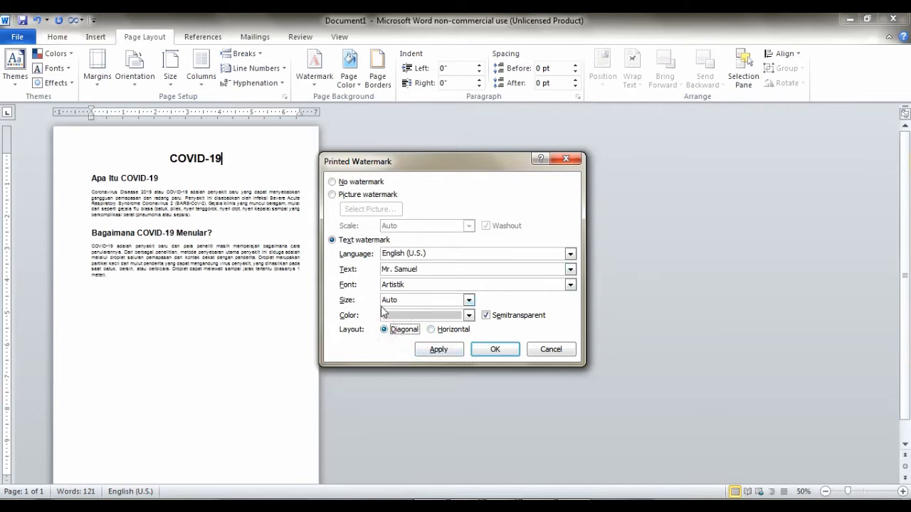
{"action": "left_click", "coordinate": [486, 349]}
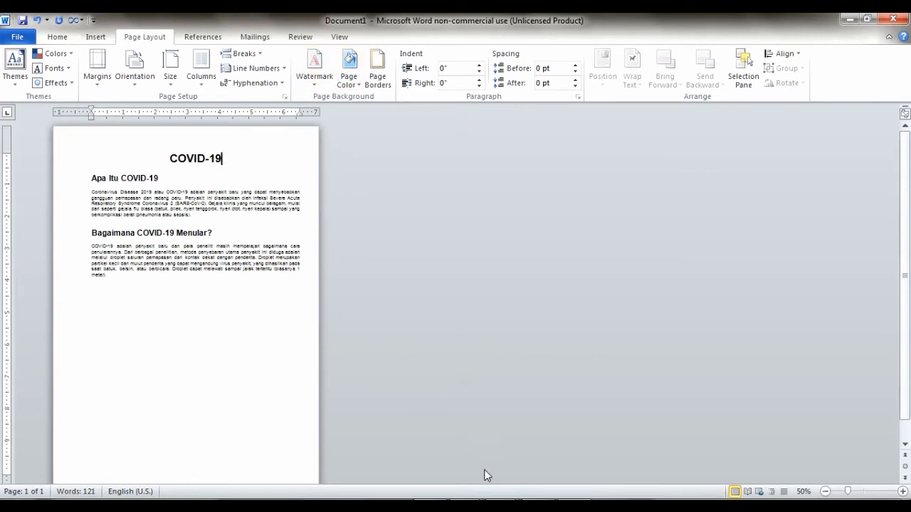
Look through the watermark example slide show, then return to the COVID-19 document
{"action": "left_click", "coordinate": [503, 507]}
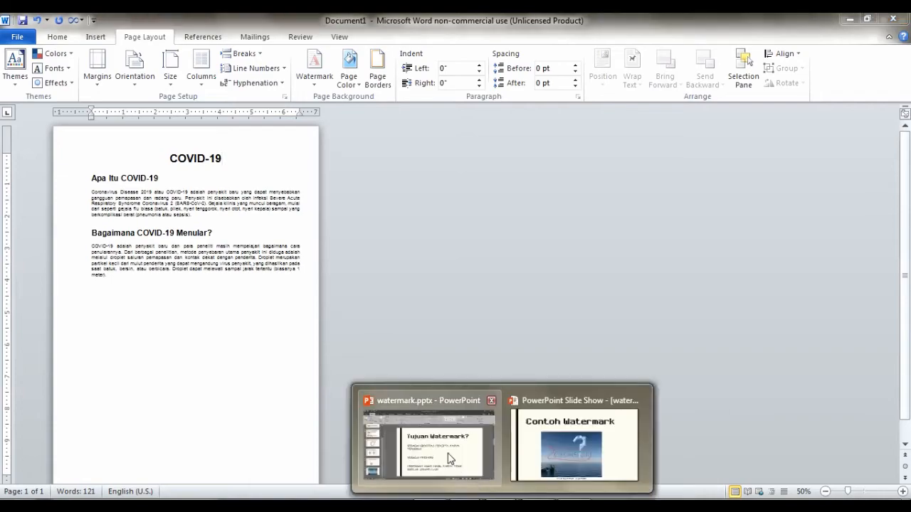
{"action": "left_click", "coordinate": [536, 447]}
{"action": "scroll", "coordinate": [418, 294], "scroll_direction": "up", "scroll_amount": 1}
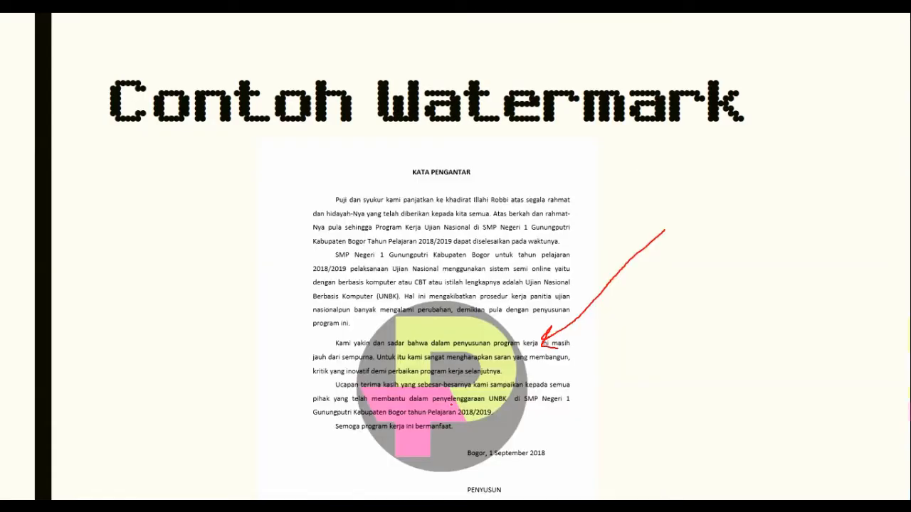
{"action": "key", "text": "alt+Tab"}
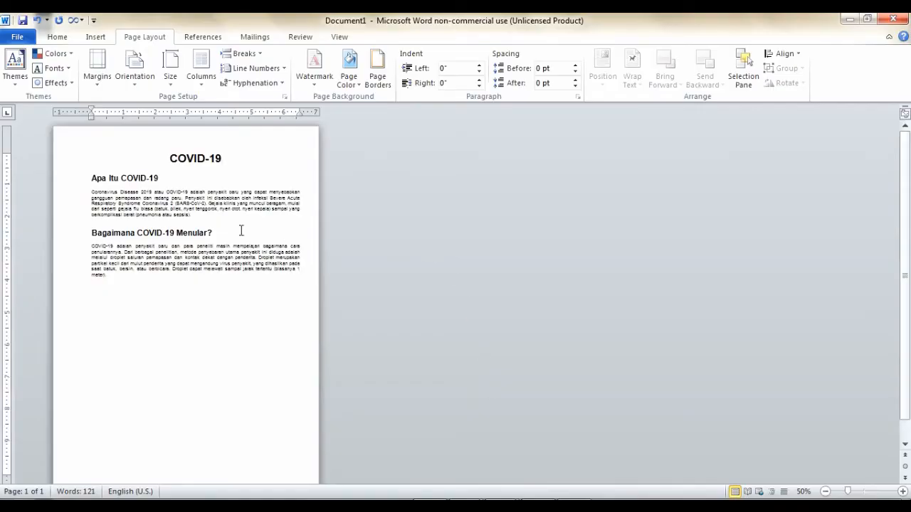
{"action": "left_click", "coordinate": [244, 167]}
Replace the text watermark with the Koala.jpg picture, washed out at Auto scale
{"action": "left_click", "coordinate": [315, 77]}
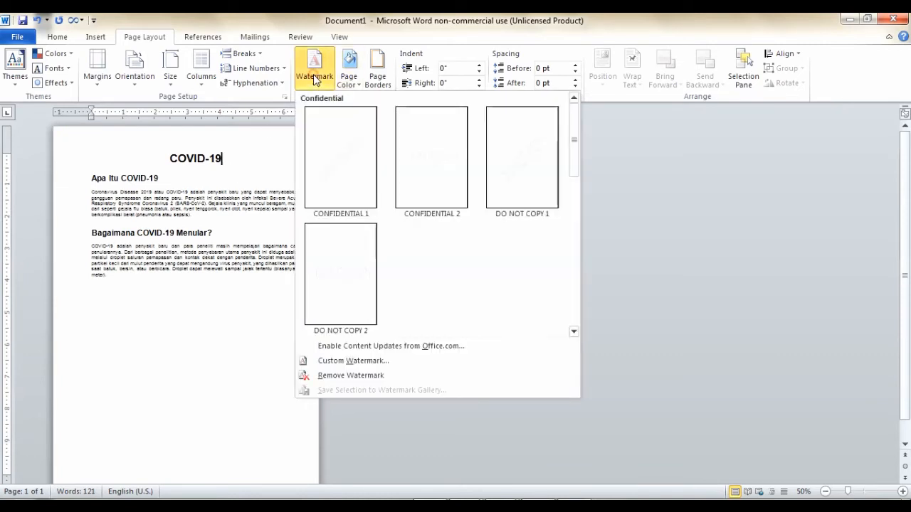
{"action": "left_click", "coordinate": [342, 361]}
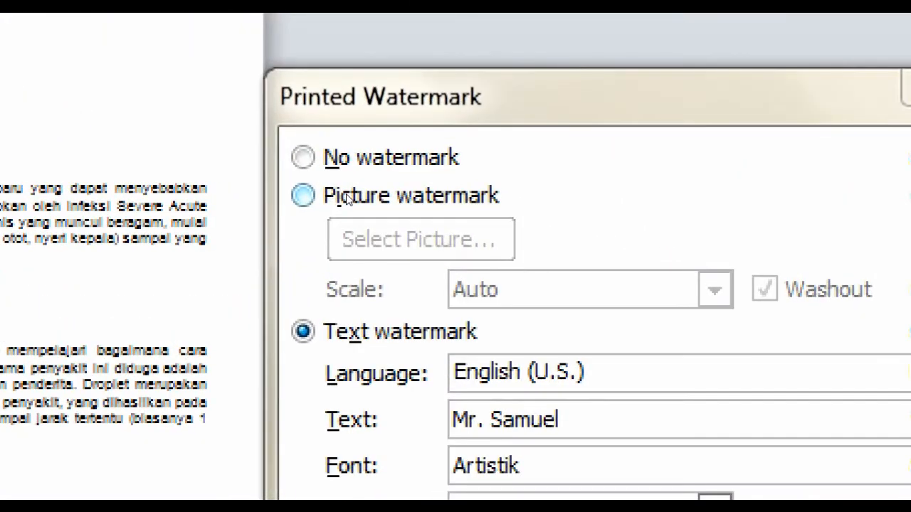
{"action": "left_click", "coordinate": [347, 197]}
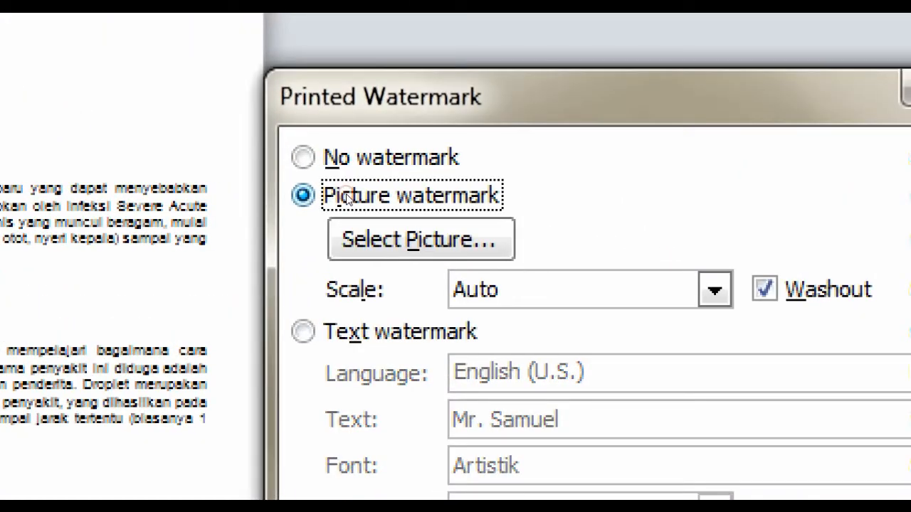
{"action": "left_click", "coordinate": [364, 227]}
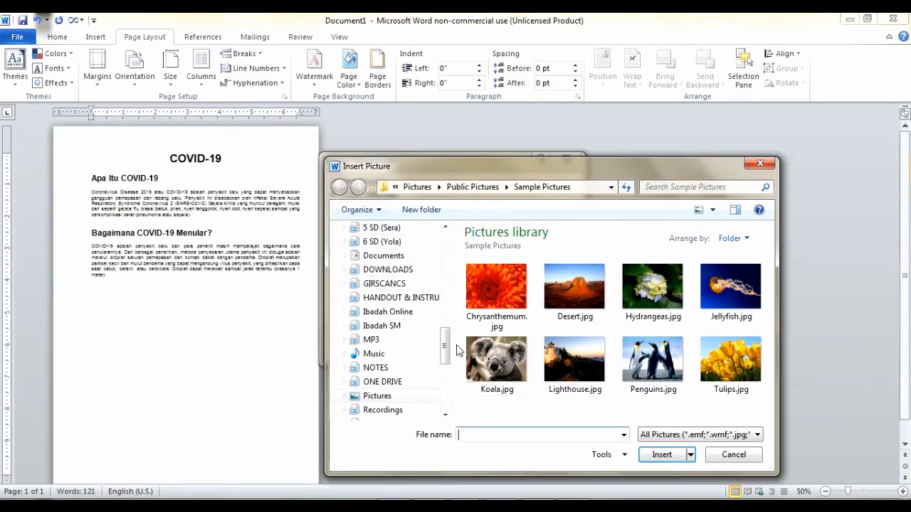
{"action": "left_click", "coordinate": [596, 302]}
{"action": "left_click", "coordinate": [651, 360]}
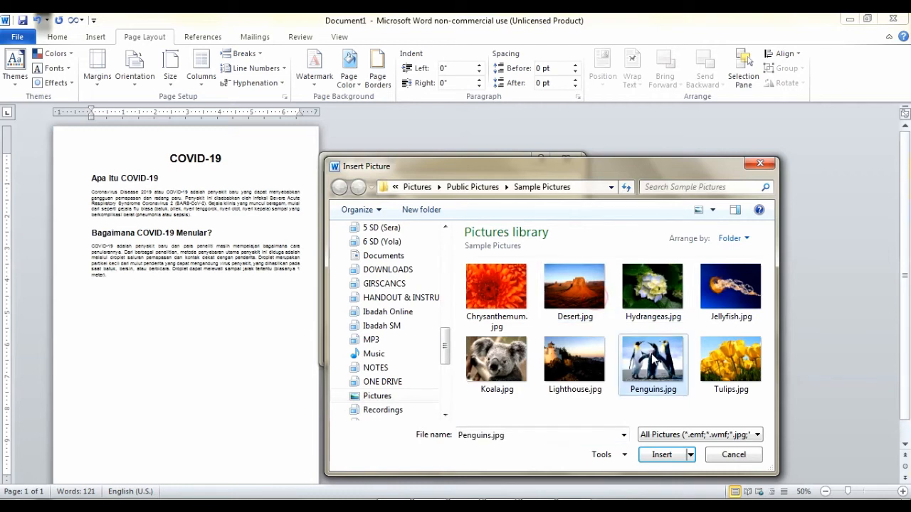
{"action": "left_click", "coordinate": [496, 363]}
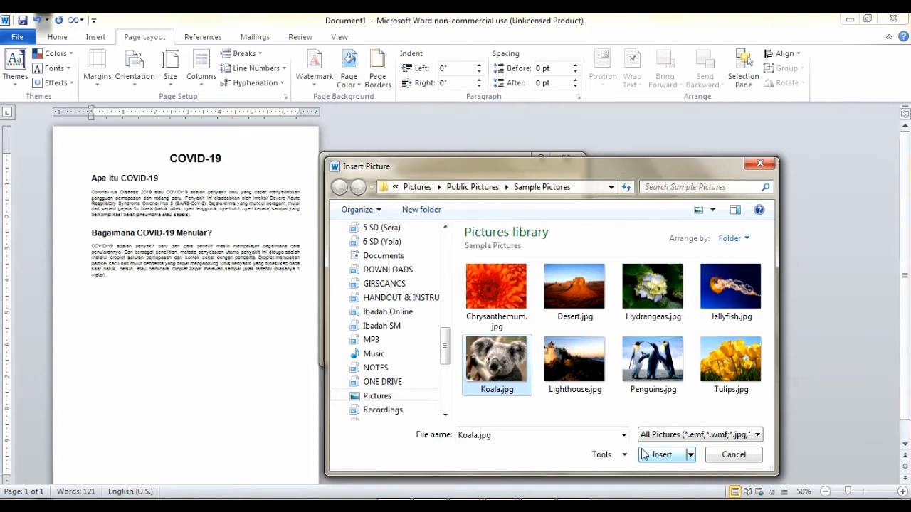
{"action": "left_click", "coordinate": [660, 454]}
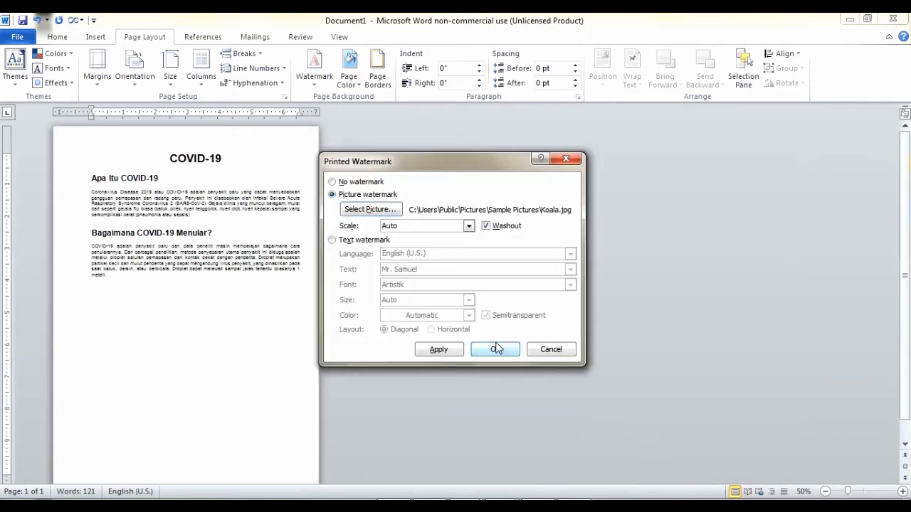
{"action": "left_click", "coordinate": [496, 348]}
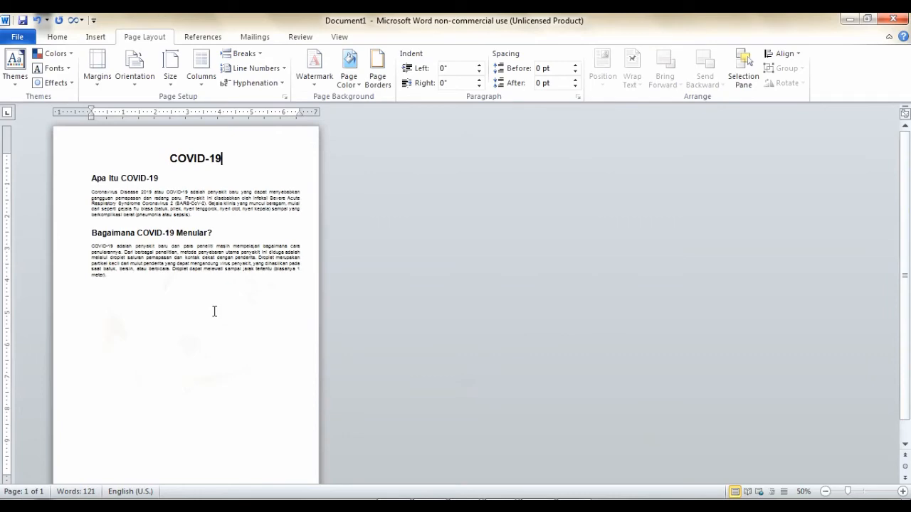
{"action": "scroll", "coordinate": [214, 311], "scroll_direction": "up", "scroll_amount": 4}
Turn off Washout for the Koala picture watermark in Custom Watermark and confirm
{"action": "scroll", "coordinate": [427, 324], "scroll_direction": "down", "scroll_amount": 3}
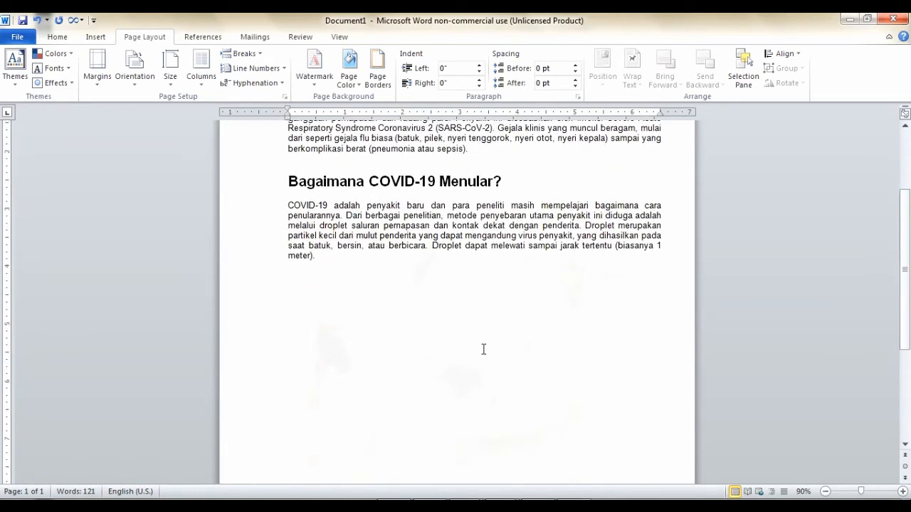
{"action": "scroll", "coordinate": [477, 321], "scroll_direction": "down", "scroll_amount": 1}
{"action": "scroll", "coordinate": [490, 309], "scroll_direction": "down", "scroll_amount": 1}
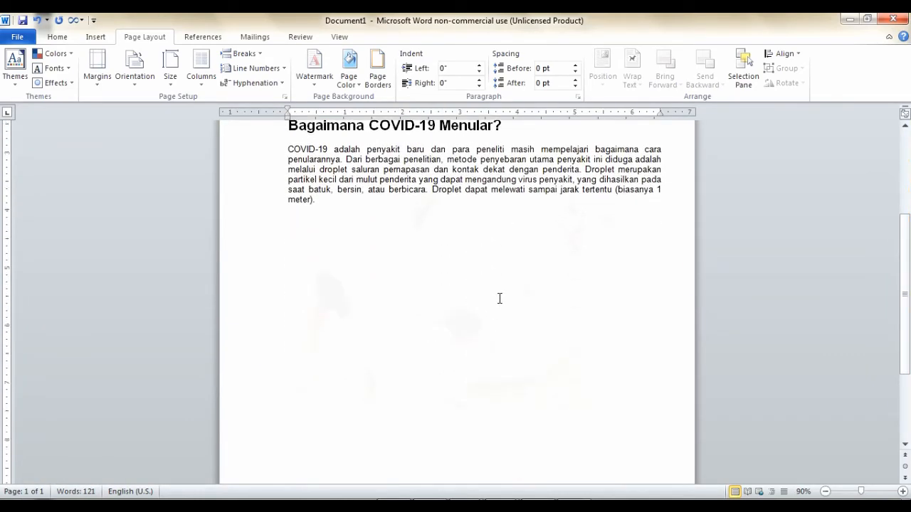
{"action": "scroll", "coordinate": [498, 299], "scroll_direction": "up", "scroll_amount": 4}
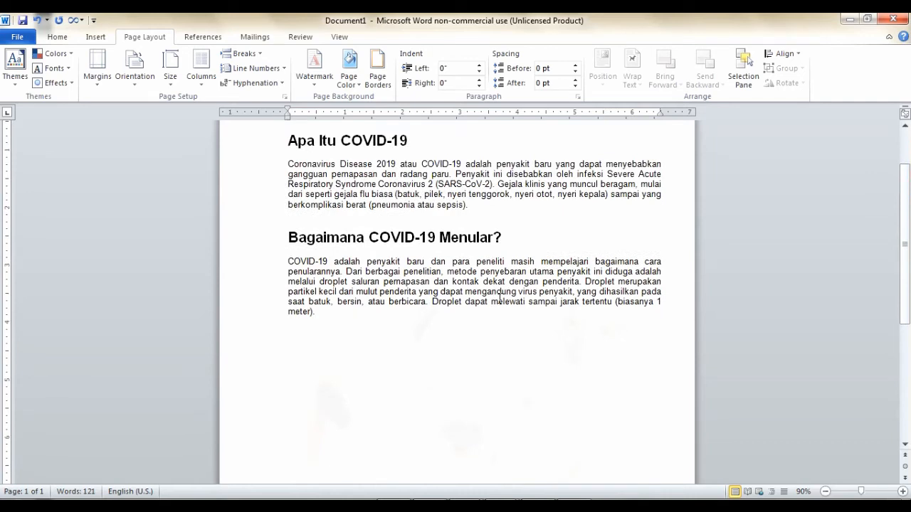
{"action": "left_click", "coordinate": [314, 68]}
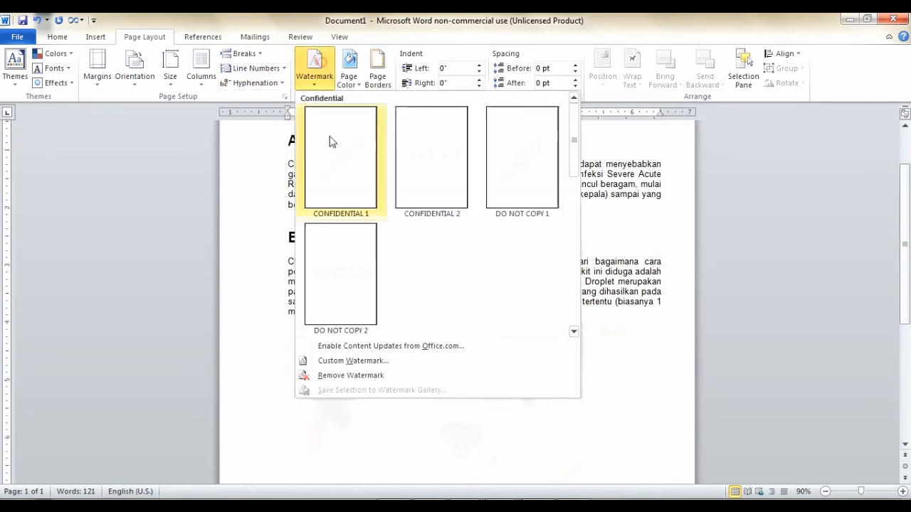
{"action": "left_click", "coordinate": [369, 362]}
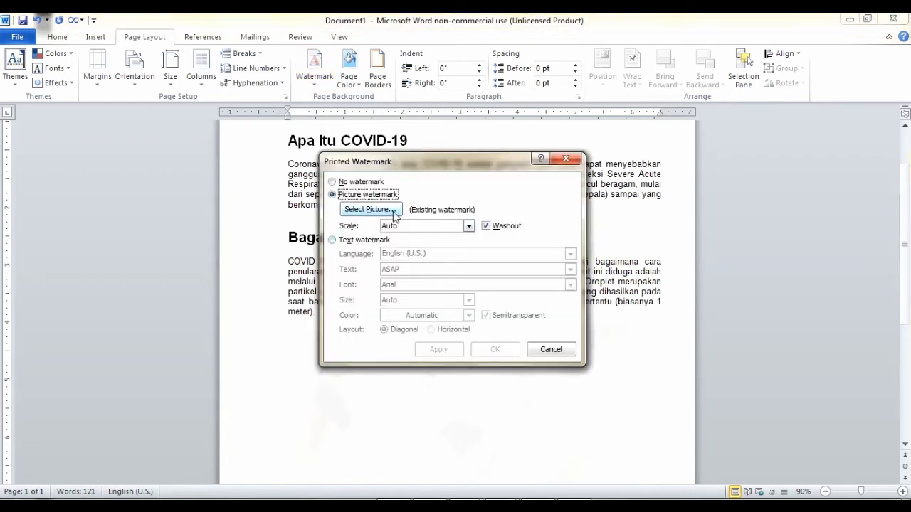
{"action": "left_click", "coordinate": [487, 228]}
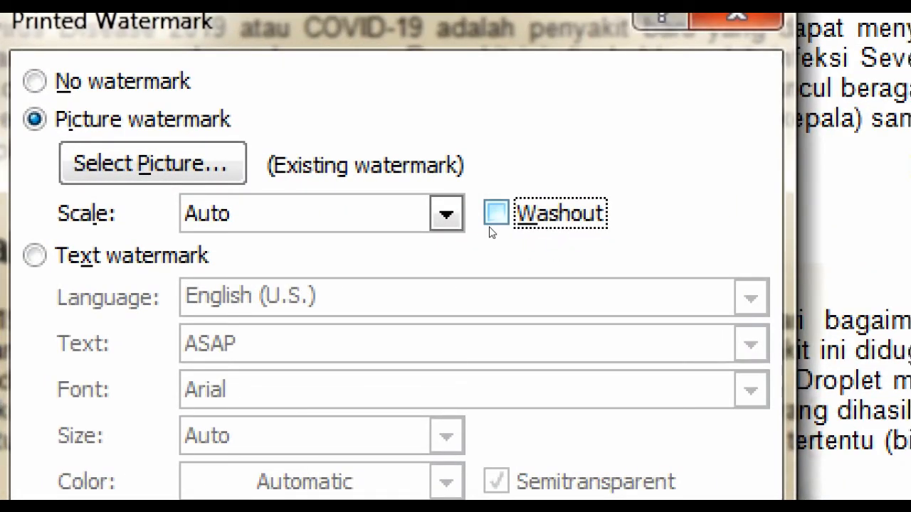
{"action": "left_click", "coordinate": [490, 229]}
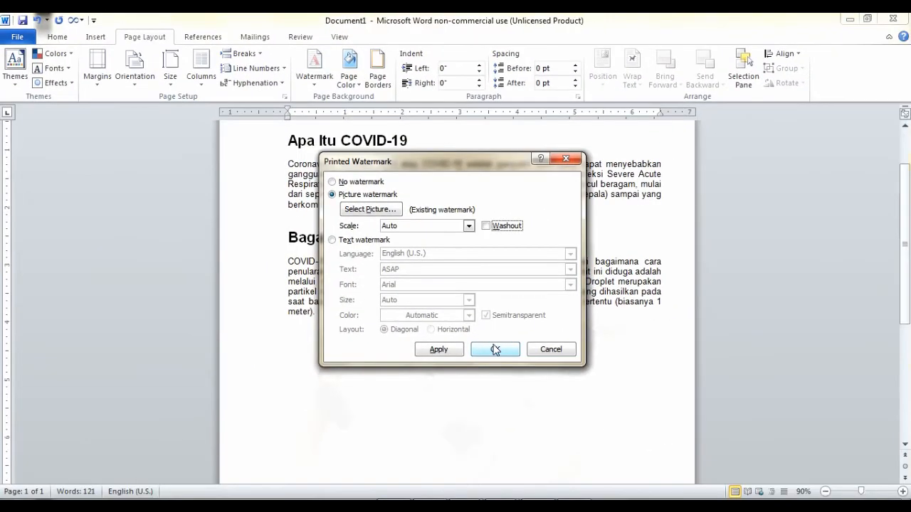
{"action": "left_click", "coordinate": [494, 349]}
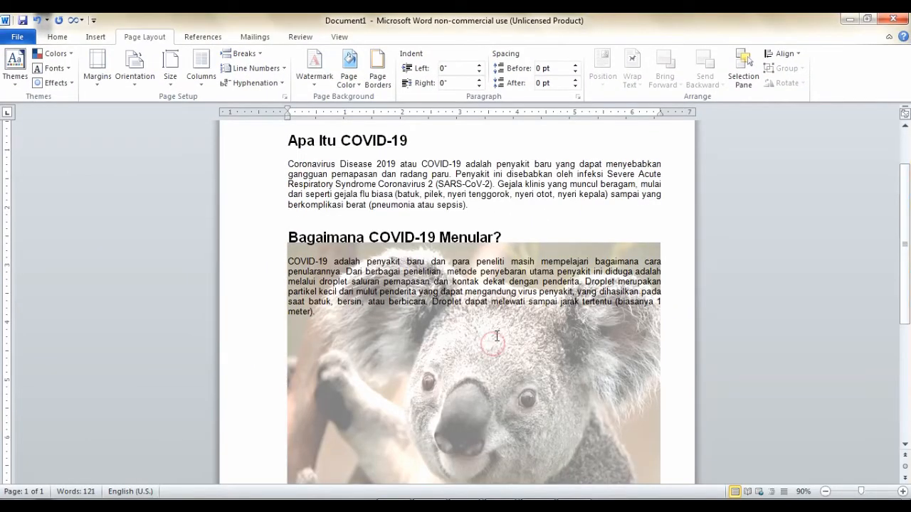
Scroll back to the top and select the words disebabkan and Penyakit
{"action": "scroll", "coordinate": [501, 324], "scroll_direction": "down", "scroll_amount": 3}
{"action": "scroll", "coordinate": [502, 325], "scroll_direction": "up", "scroll_amount": 1}
{"action": "scroll", "coordinate": [502, 325], "scroll_direction": "up", "scroll_amount": 1}
{"action": "scroll", "coordinate": [501, 324], "scroll_direction": "down", "scroll_amount": 1}
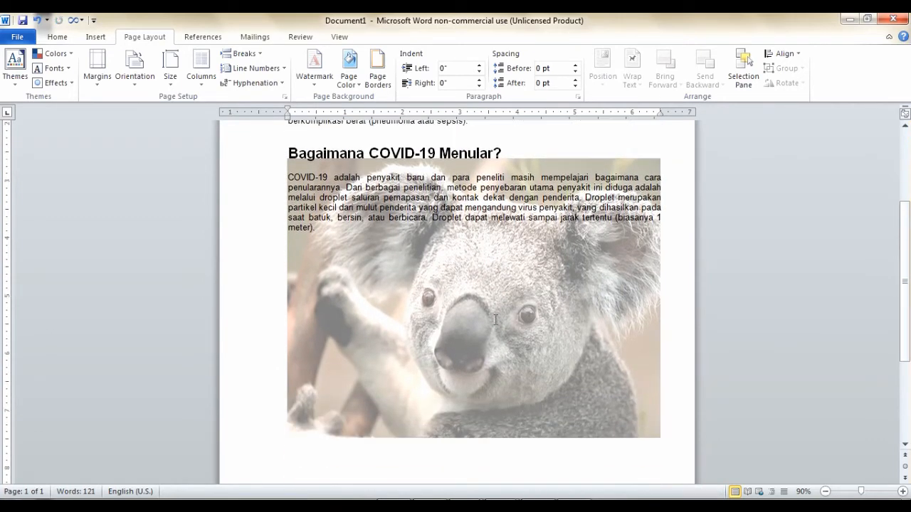
{"action": "scroll", "coordinate": [502, 324], "scroll_direction": "up", "scroll_amount": 2}
{"action": "double_click", "coordinate": [508, 230]}
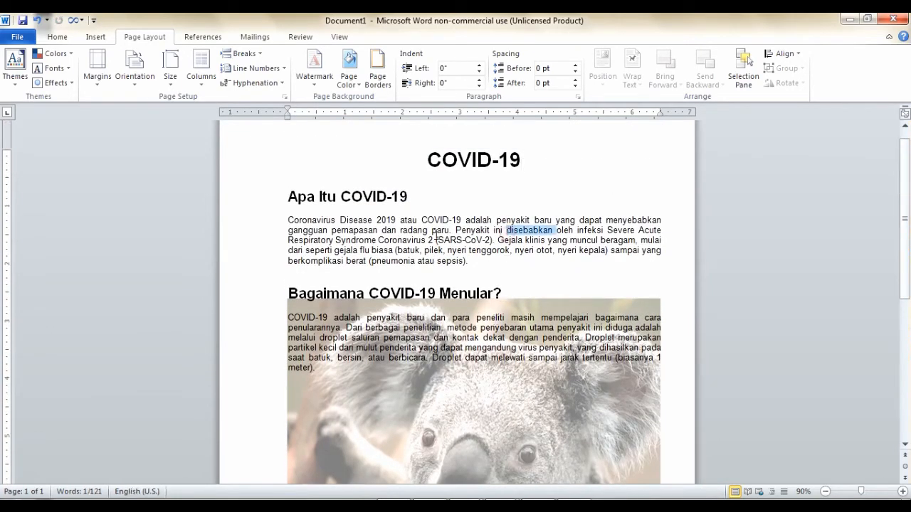
{"action": "left_click", "coordinate": [436, 230]}
{"action": "double_click", "coordinate": [469, 230]}
{"action": "left_click", "coordinate": [448, 220]}
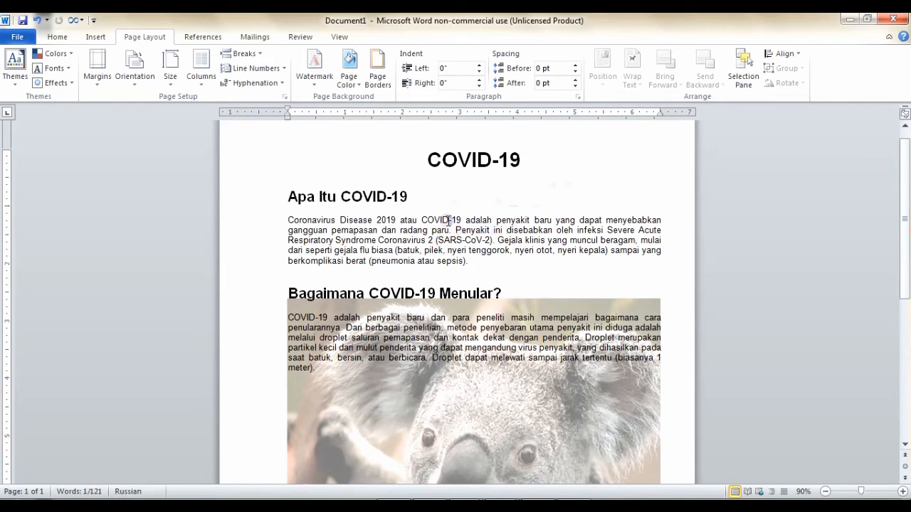
Select COVID in the first paragraph and heading, then open the Windows Start menu
{"action": "double_click", "coordinate": [432, 222]}
{"action": "left_click", "coordinate": [432, 221]}
{"action": "left_click", "coordinate": [356, 185]}
{"action": "double_click", "coordinate": [361, 198]}
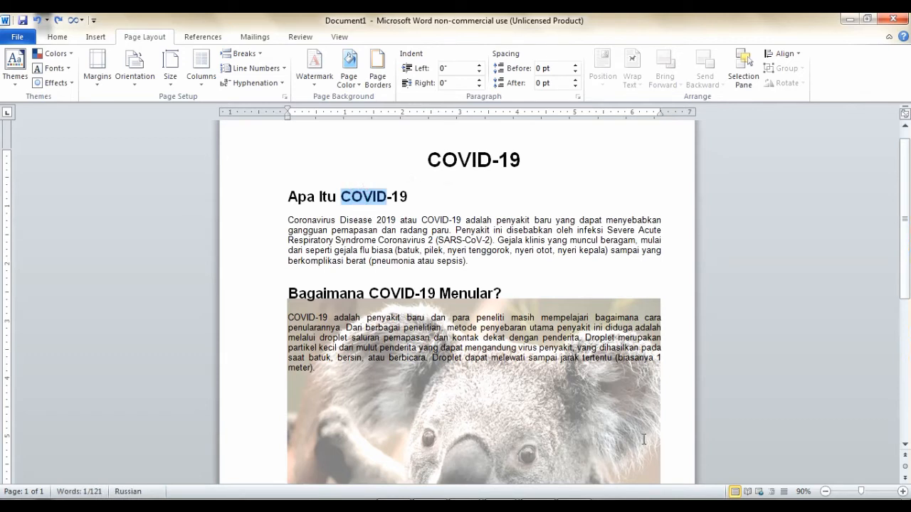
{"action": "key", "text": "super"}
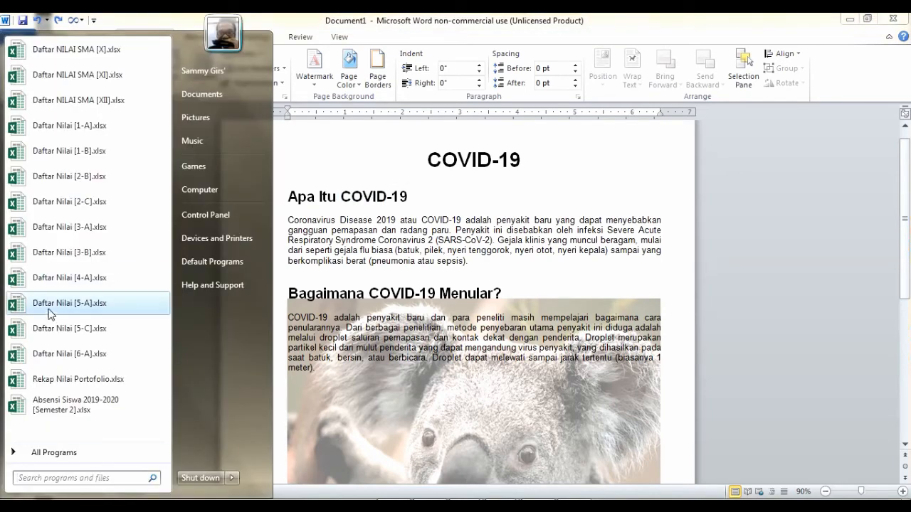
Launch Word 2016 via Start search and create a new blank document
{"action": "type", "text": "word"}
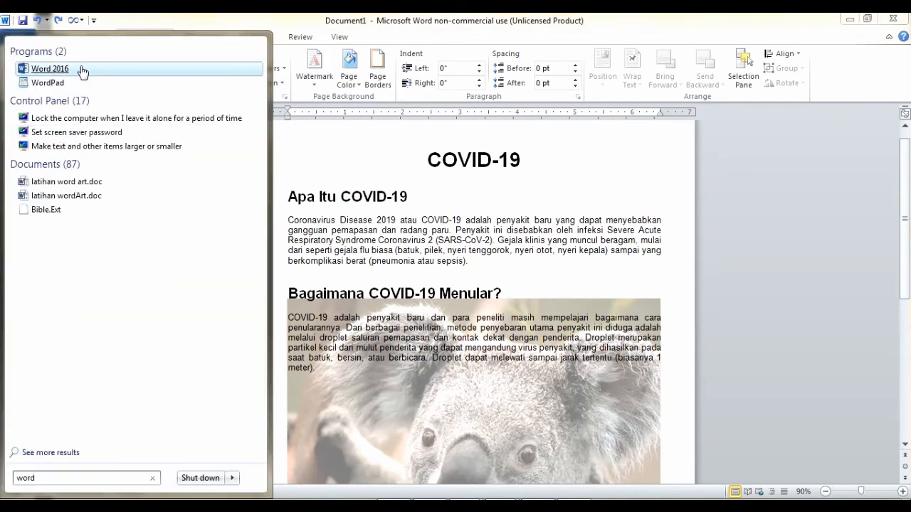
{"action": "left_click", "coordinate": [76, 69]}
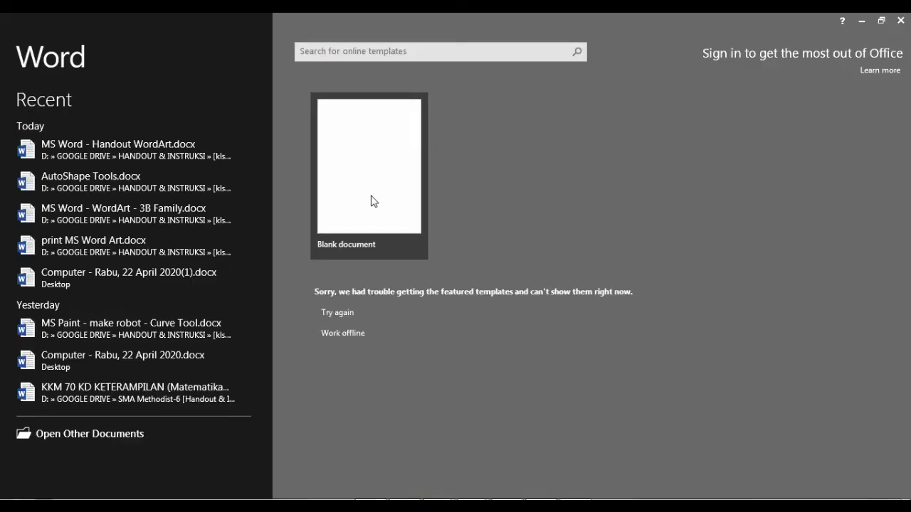
{"action": "left_click", "coordinate": [370, 200]}
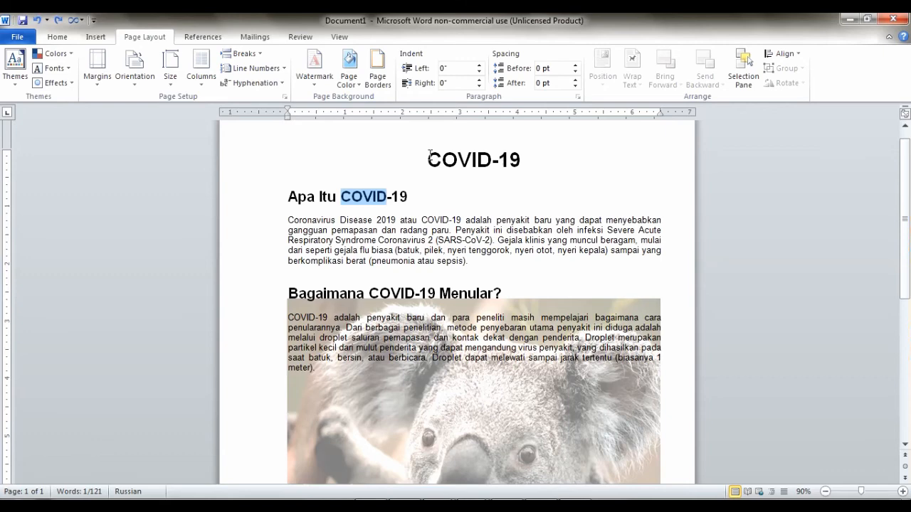
Paste the COVID-19 article with Ctrl+V and place the caret in its title
{"action": "left_click_drag", "start_coordinate": [430, 153], "coordinate": [639, 368]}
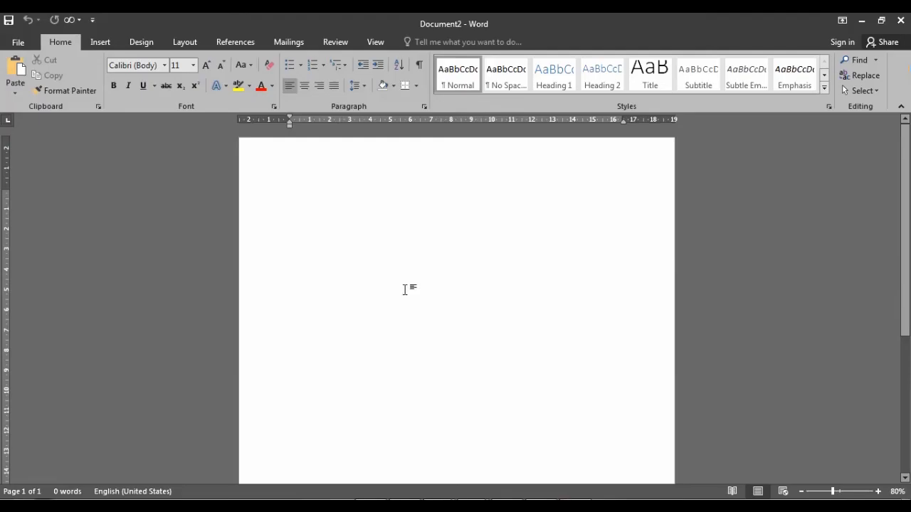
{"action": "type", "text": "COVID-19 Apa Itu COVID-19 Coronavirus Disease 2019 atau COVID-19 adalah penyakit baru yang dapat menyebabkan gangguan pernapasan dan radang paru. Penyakit ini disebabkan oleh infeksi Severe Acute Respiratory Syndrome Coronavirus 2 (SARS-CoV-2). Gejala klinis yang muncul beragam, mulai dari seperti gejala flu biasa (batuk, pilek, nyeri tenggorok, nyeri otot, nyeri kepala) sampai yang berkomplikasi berat (pneumonia atau sepsis). Bagaimana COVID-19 Menular? COVID-19 adalah penyakit baru dan para peneliti masih mempelajari bagaimana cara penularannya. Dari berbagai penelitian, metode penyebaran utama penyakit ini diduga adalah melalui droplet saluran pernapasan dan kontak dekat dengan penderita. Droplet merupakan partikel kecil dari mulut penderita yang dapat mengandung virus penyakit, yang dihasilkan pada saat batuk, bersin, atau berbicara. Droplet dapat melewati sampai jarak tertentu (biasanya 1 meter)."}
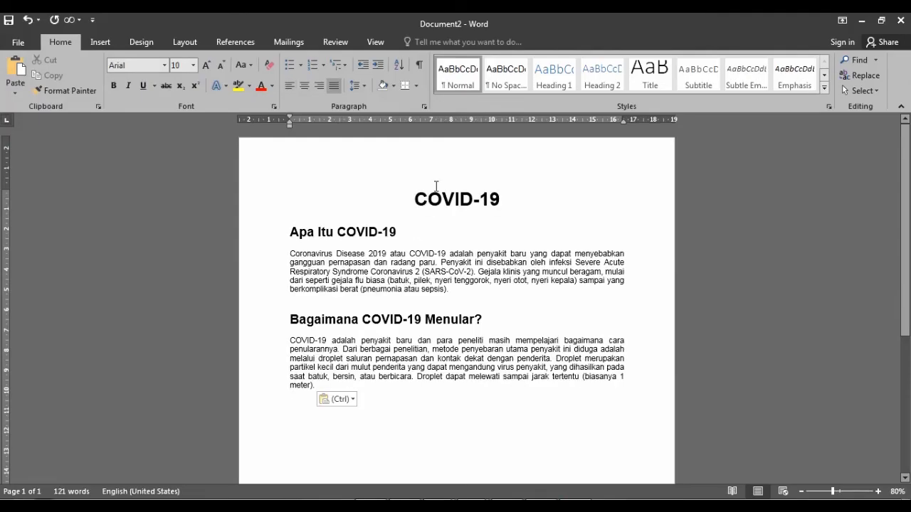
{"action": "left_click", "coordinate": [433, 186]}
{"action": "scroll", "coordinate": [435, 226], "scroll_direction": "up", "scroll_amount": 1}
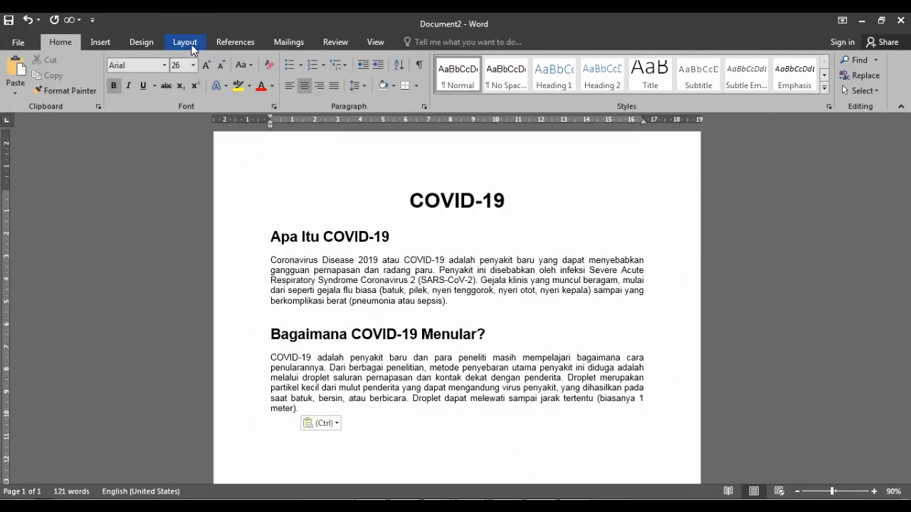
Add a custom text watermark replacing 'ASAP' with the author's name
{"action": "left_click", "coordinate": [147, 40]}
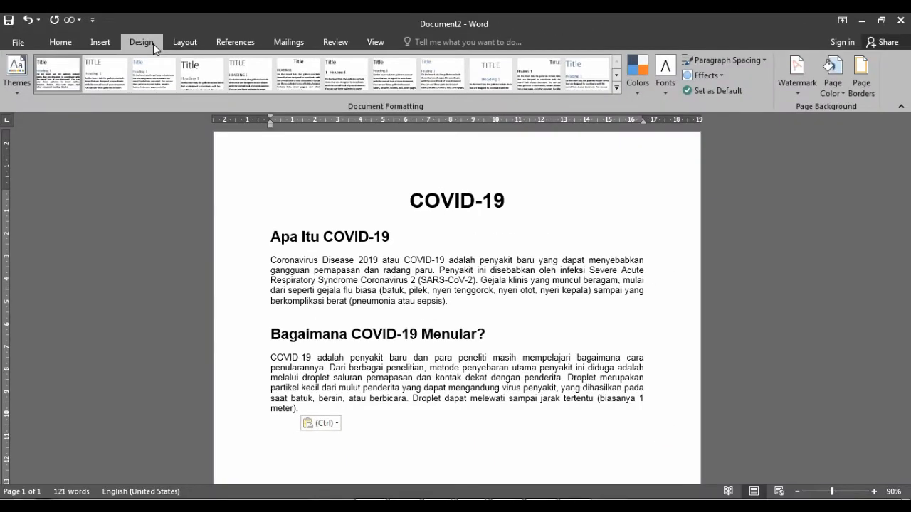
{"action": "left_click", "coordinate": [798, 78]}
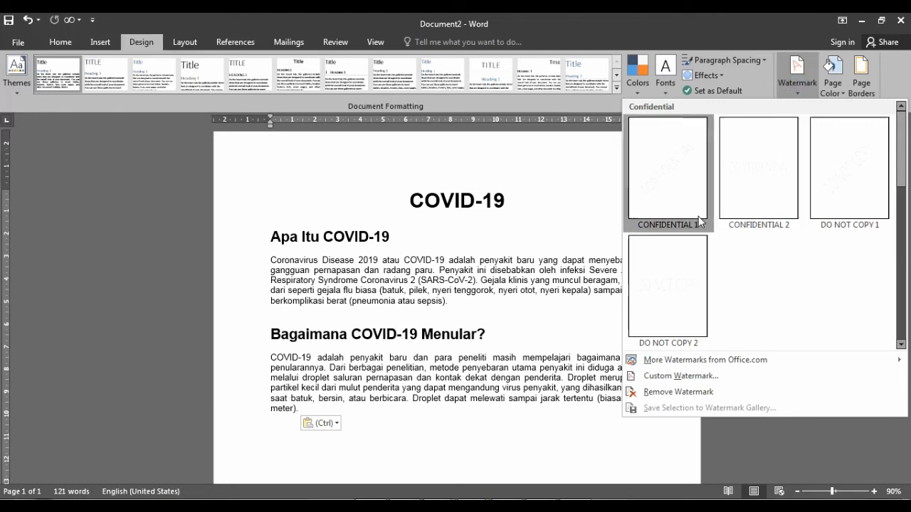
{"action": "left_click", "coordinate": [688, 383]}
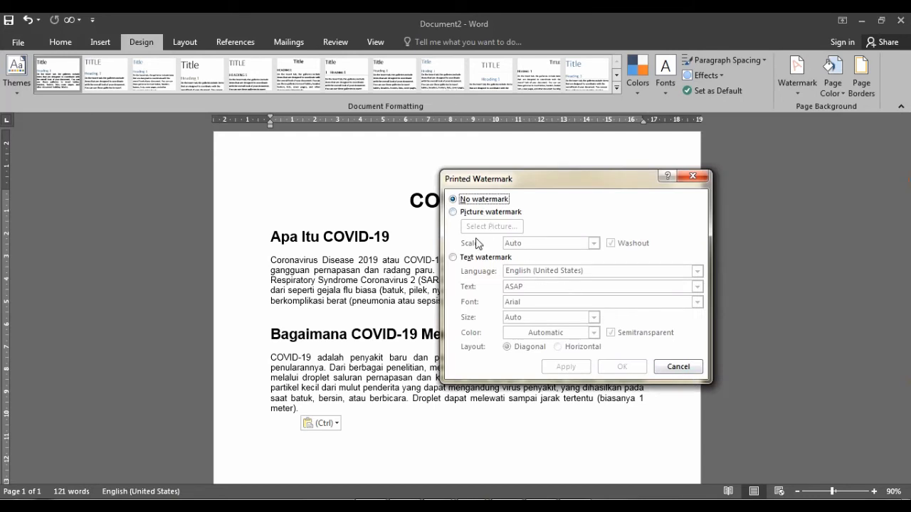
{"action": "left_click", "coordinate": [477, 259]}
{"action": "double_click", "coordinate": [553, 290]}
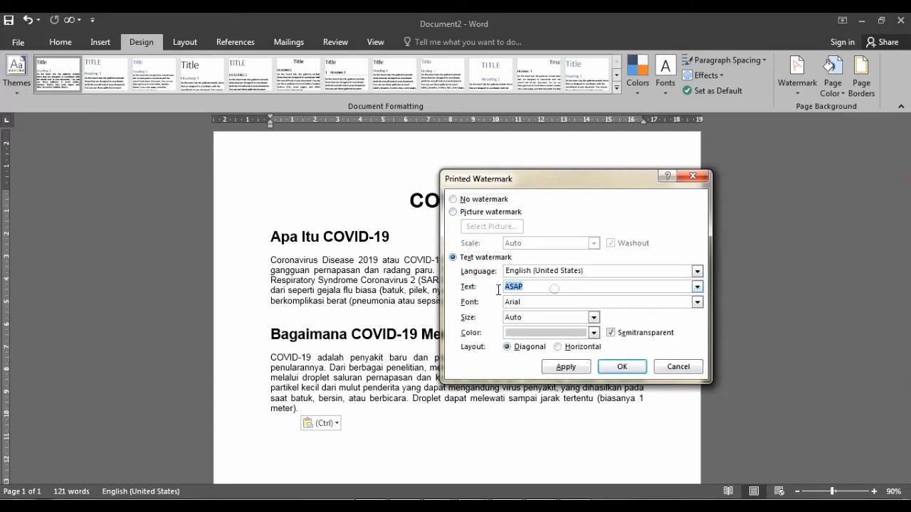
{"action": "left_click", "coordinate": [622, 366]}
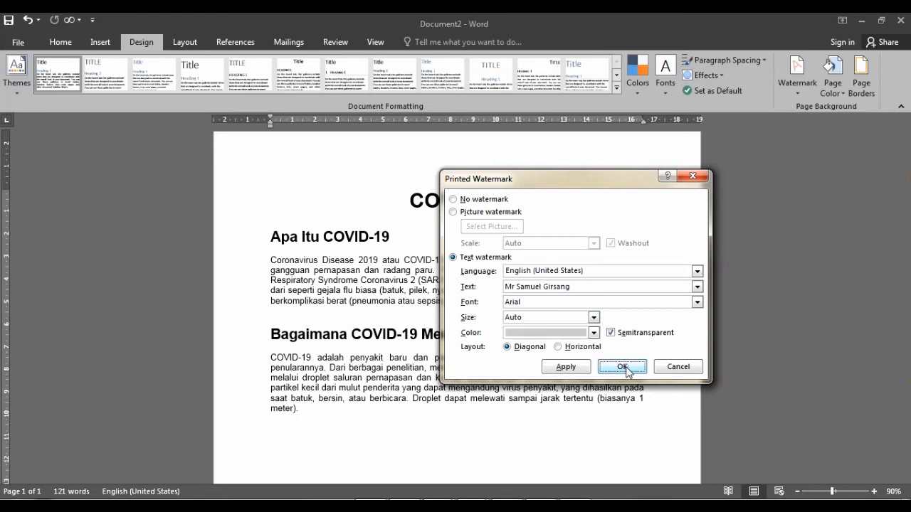
{"action": "scroll", "coordinate": [609, 334], "scroll_direction": "down", "scroll_amount": 2}
{"action": "scroll", "coordinate": [609, 334], "scroll_direction": "down", "scroll_amount": 8}
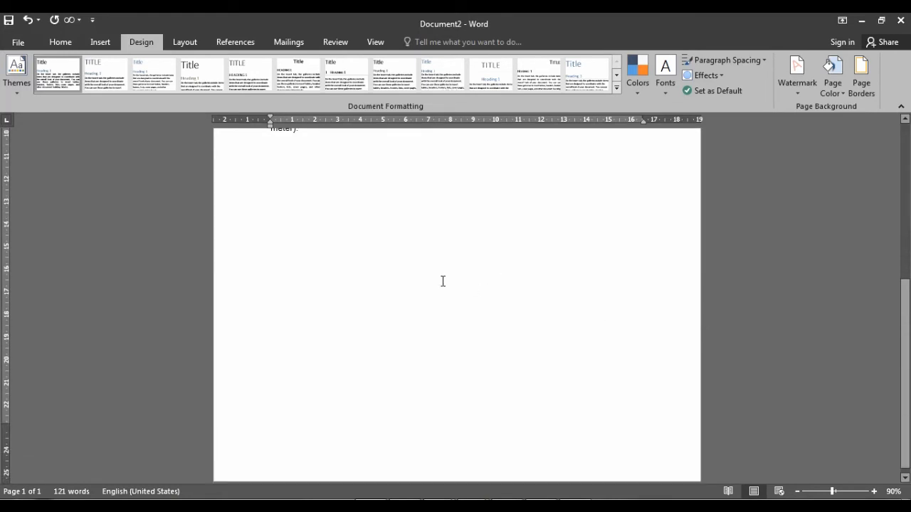
Turn off Semitransparent in Custom Watermark so the name watermark is solid
{"action": "scroll", "coordinate": [442, 280], "scroll_direction": "up", "scroll_amount": 4}
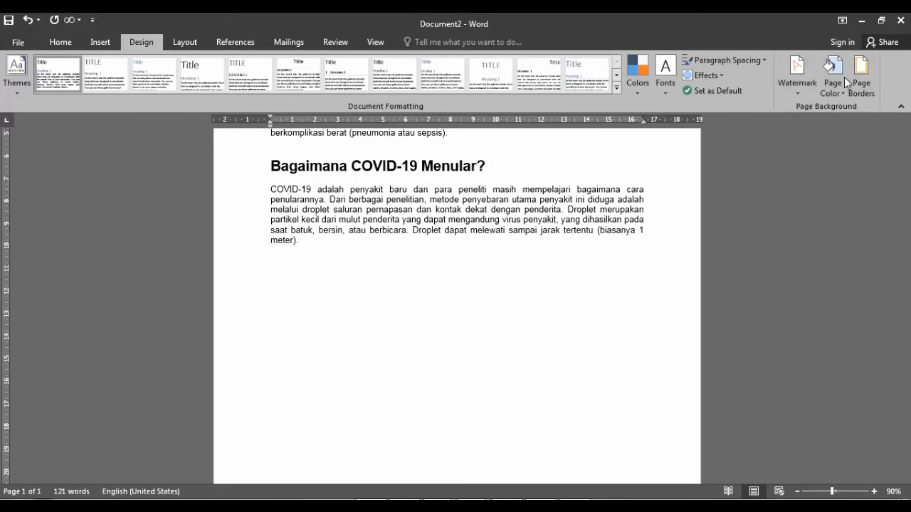
{"action": "left_click", "coordinate": [799, 77]}
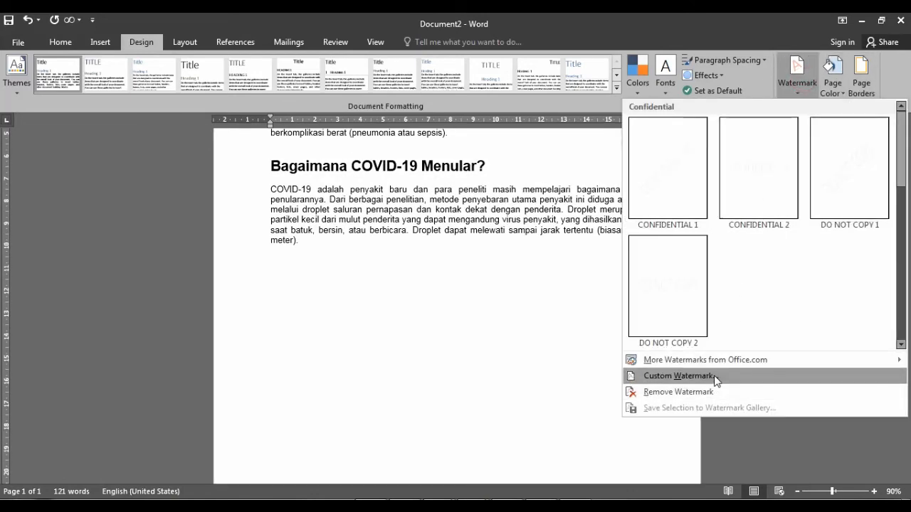
{"action": "left_click", "coordinate": [714, 376]}
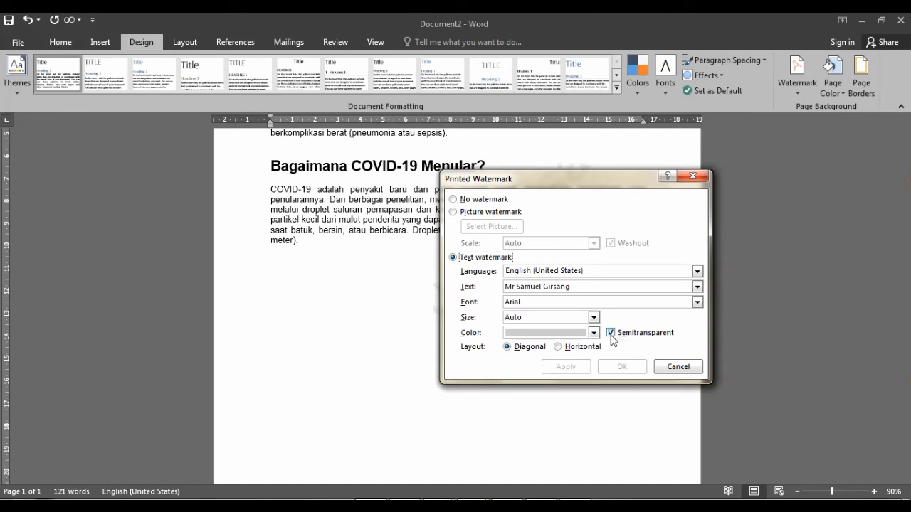
{"action": "left_click", "coordinate": [610, 333]}
{"action": "left_click", "coordinate": [621, 366]}
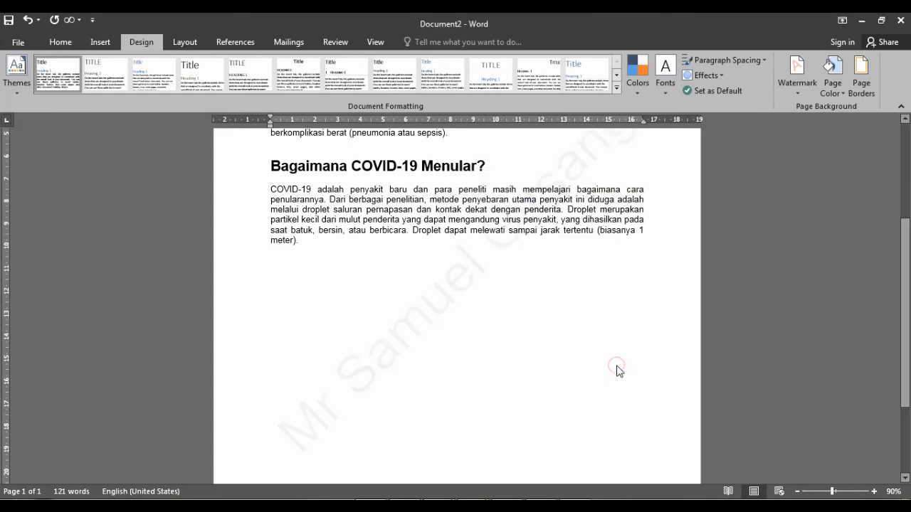
{"action": "scroll", "coordinate": [590, 315], "scroll_direction": "up", "scroll_amount": 3}
{"action": "scroll", "coordinate": [591, 315], "scroll_direction": "down", "scroll_amount": 3}
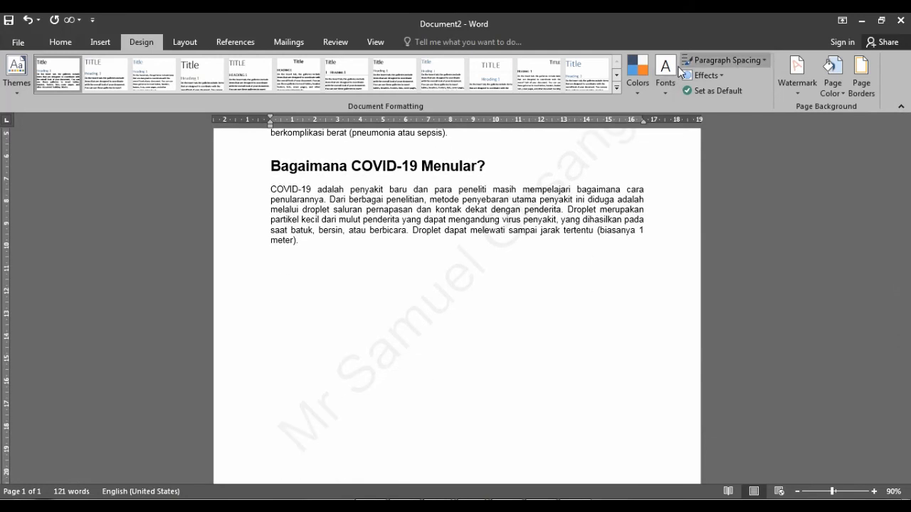
{"action": "left_click", "coordinate": [797, 77]}
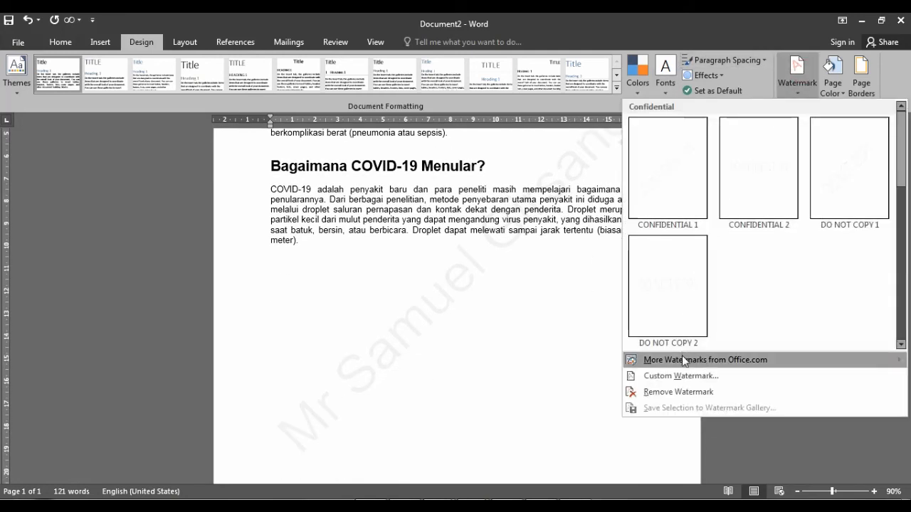
Switch the custom watermark to Picture and browse local files via Work offline
{"action": "left_click", "coordinate": [679, 376]}
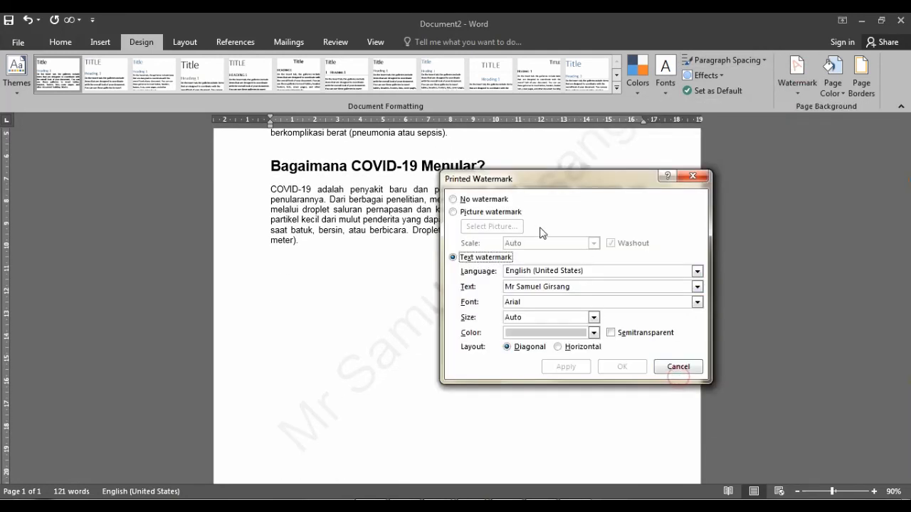
{"action": "left_click", "coordinate": [499, 212]}
{"action": "left_click", "coordinate": [504, 228]}
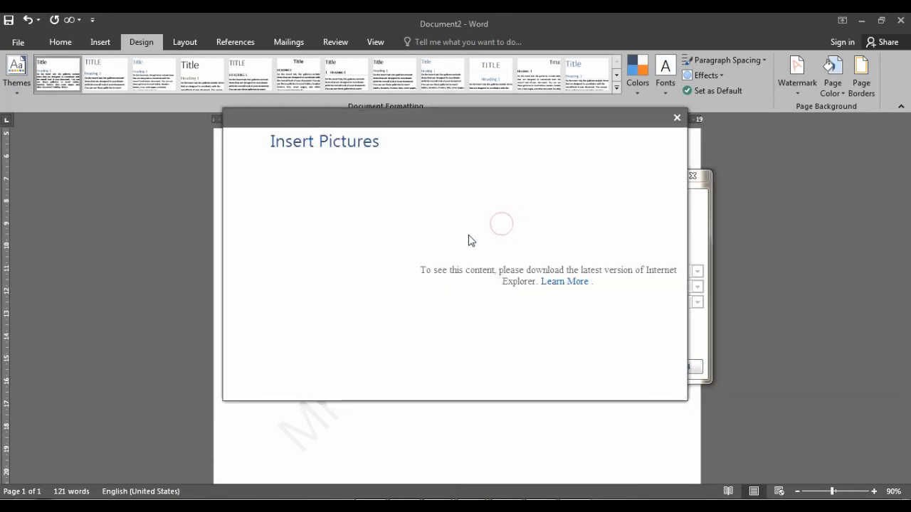
{"action": "left_click", "coordinate": [677, 118]}
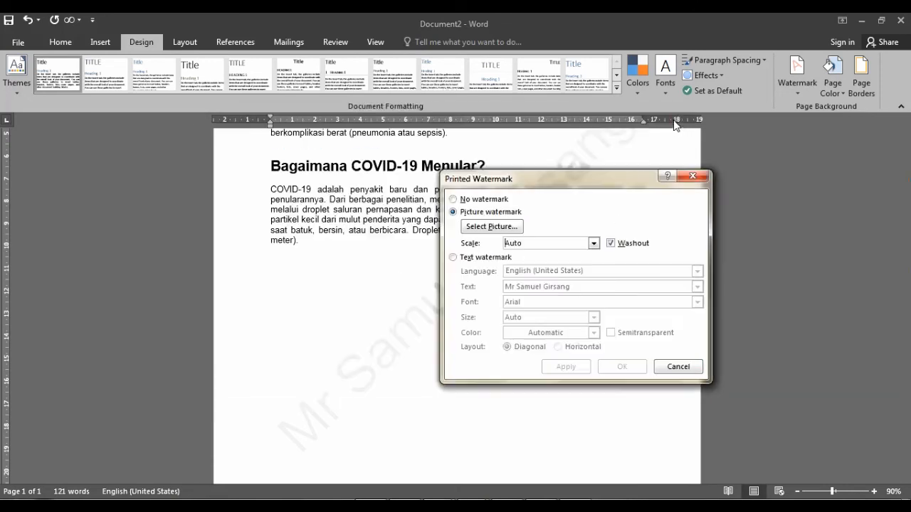
{"action": "left_click", "coordinate": [506, 228]}
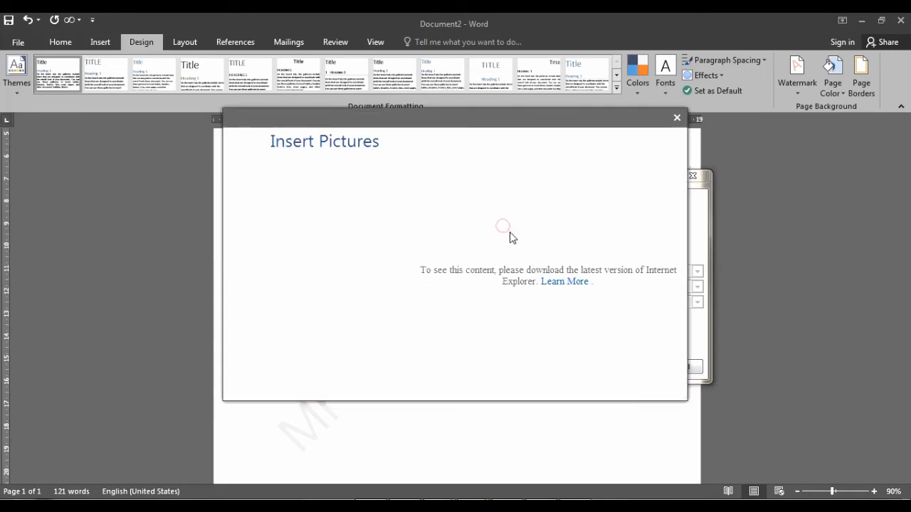
{"action": "left_click", "coordinate": [574, 285]}
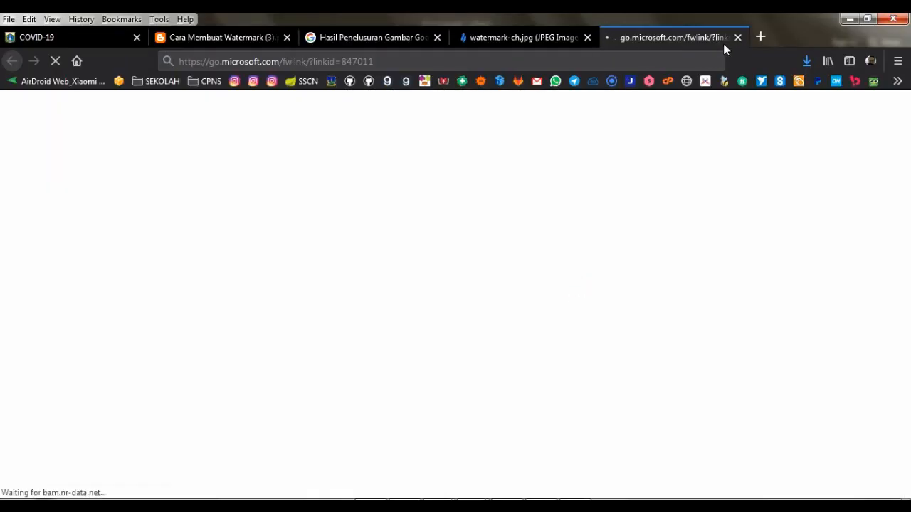
{"action": "left_click", "coordinate": [736, 37]}
{"action": "key", "text": "alt+Tab"}
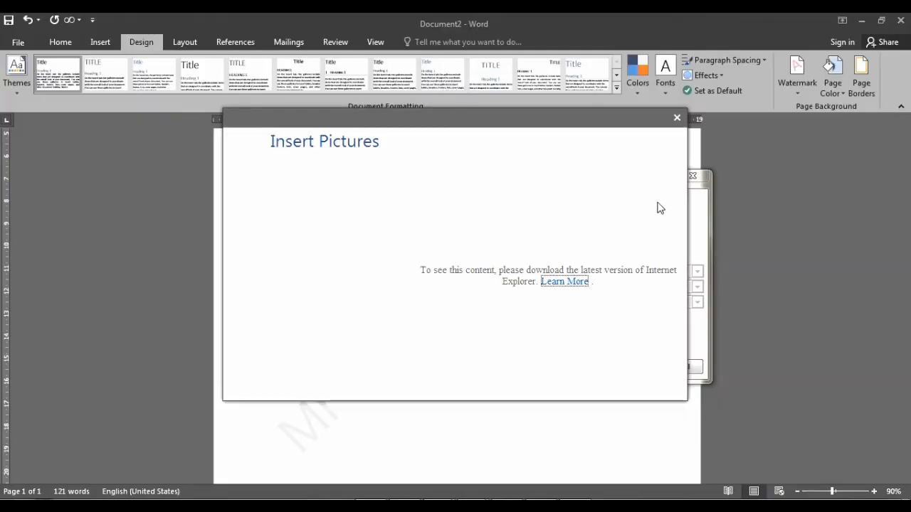
{"action": "left_click", "coordinate": [678, 119]}
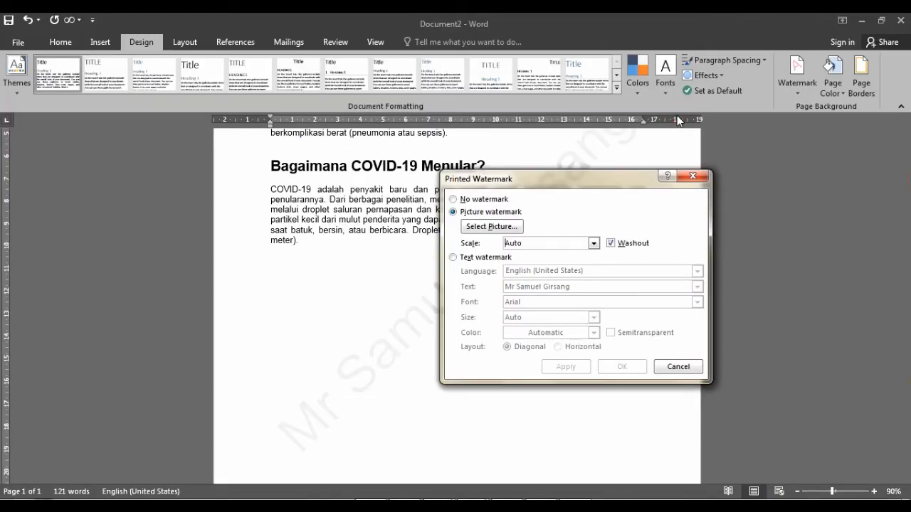
{"action": "left_click", "coordinate": [509, 226]}
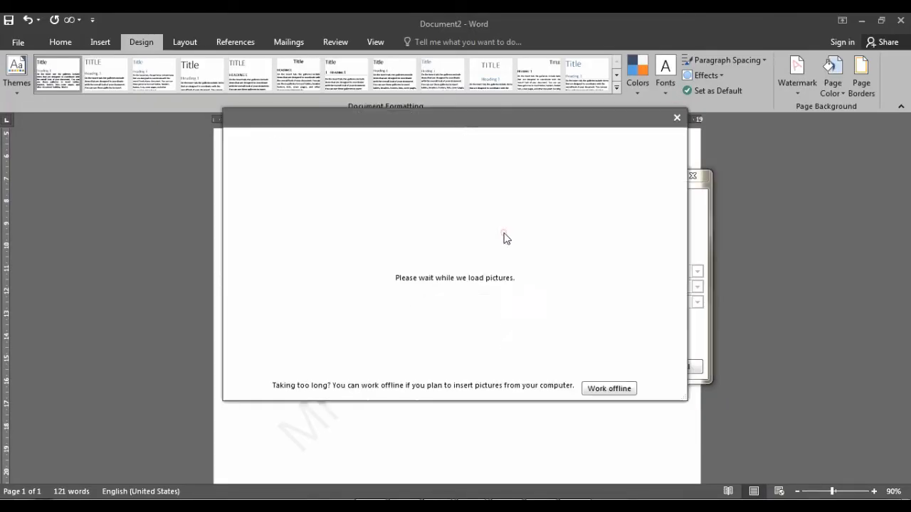
{"action": "left_click", "coordinate": [453, 294]}
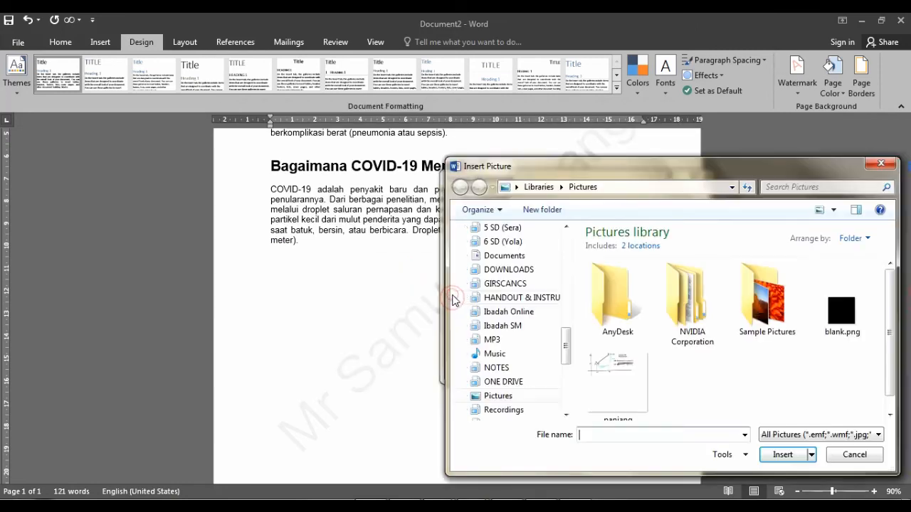
Use Koala.jpg from Sample Pictures as the watermark with Washout turned off
{"action": "left_click_drag", "start_coordinate": [622, 166], "coordinate": [487, 88]}
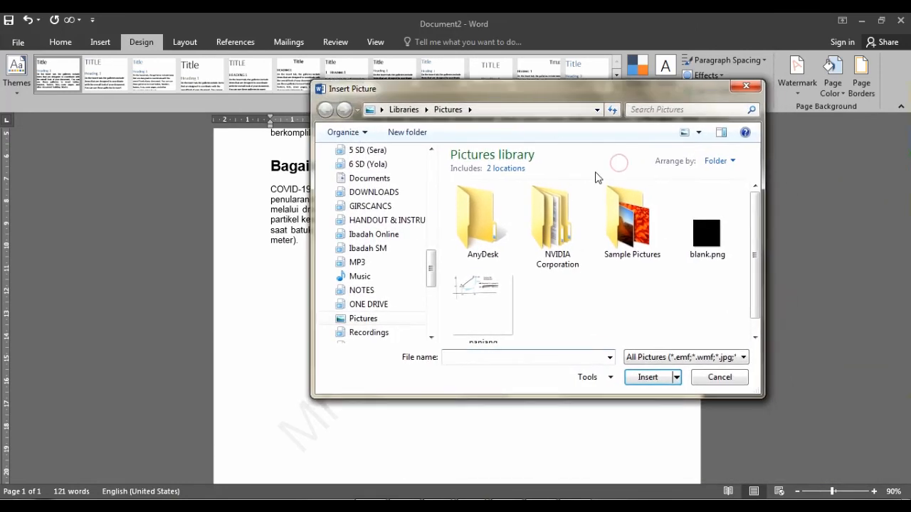
{"action": "double_click", "coordinate": [635, 226]}
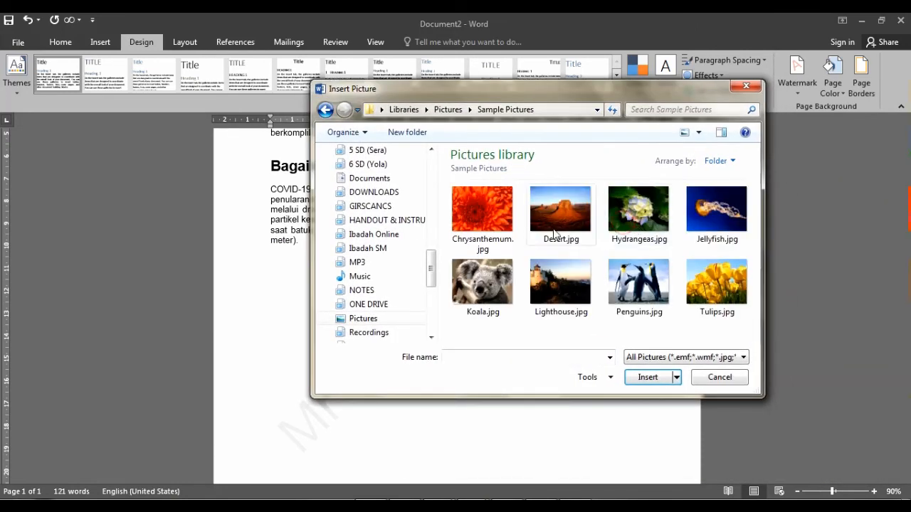
{"action": "double_click", "coordinate": [498, 288]}
{"action": "left_click_drag", "start_coordinate": [543, 172], "coordinate": [496, 160]}
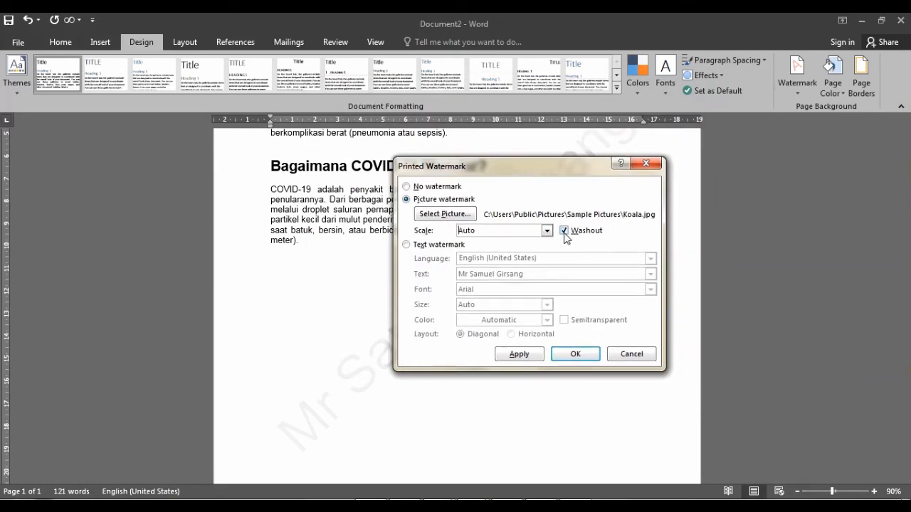
{"action": "left_click", "coordinate": [566, 231]}
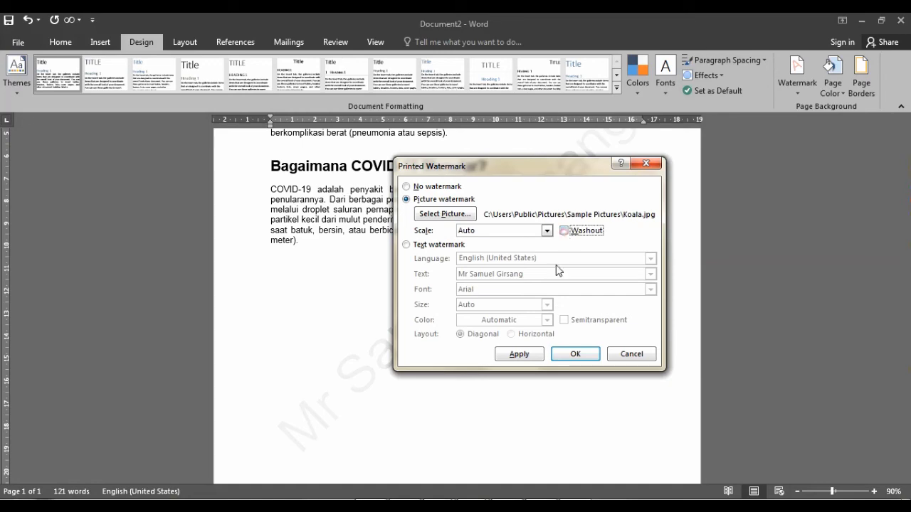
{"action": "left_click", "coordinate": [568, 355]}
{"action": "scroll", "coordinate": [400, 188], "scroll_direction": "up", "scroll_amount": 4}
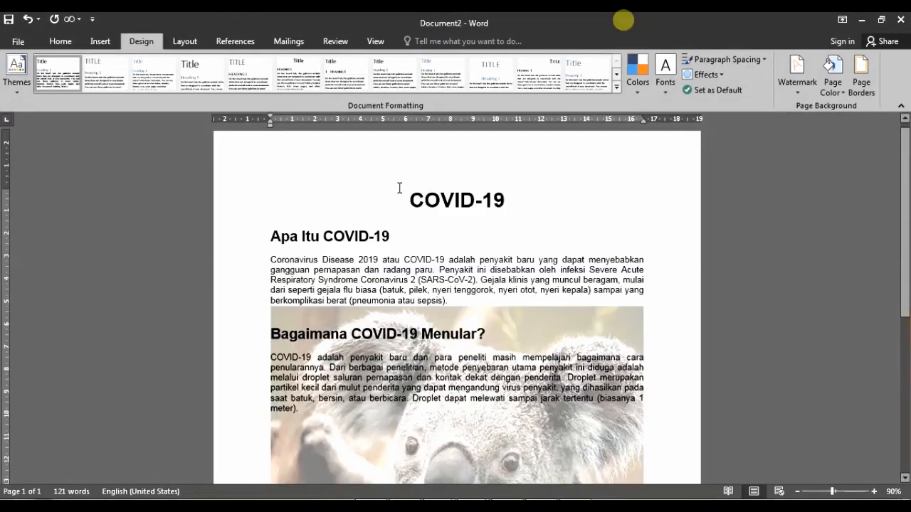